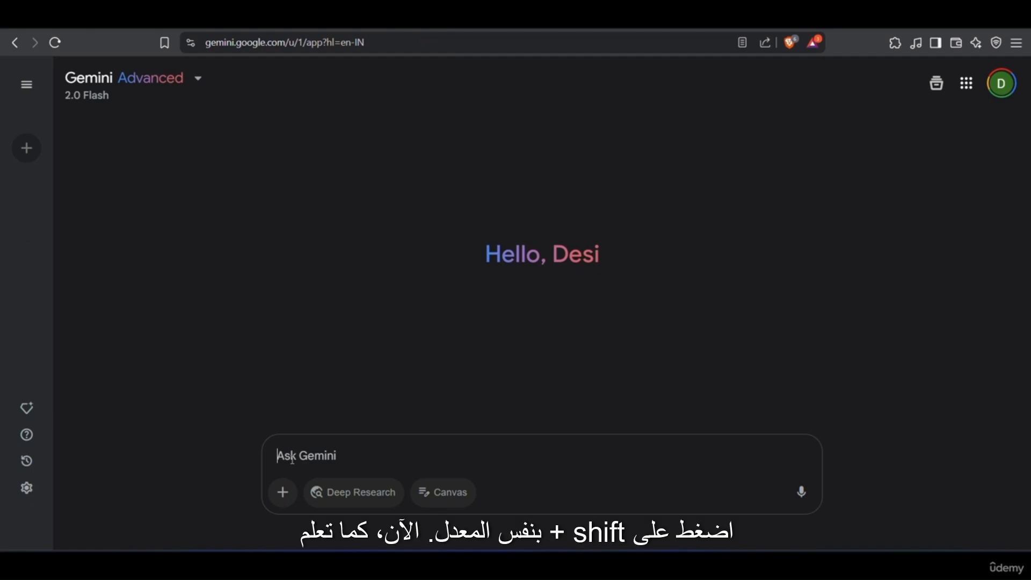
type("@")
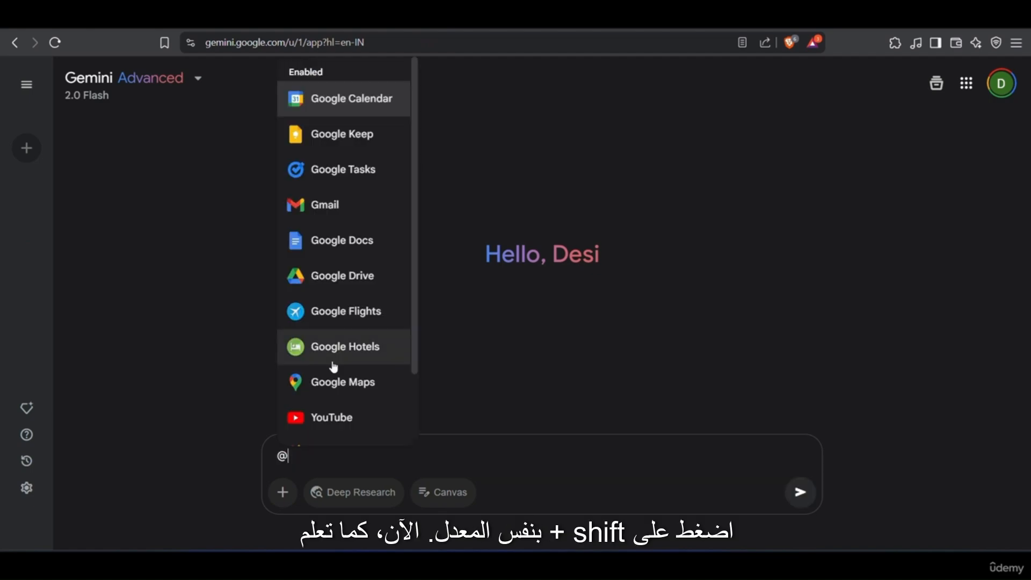
scroll(333, 367, "down", 2)
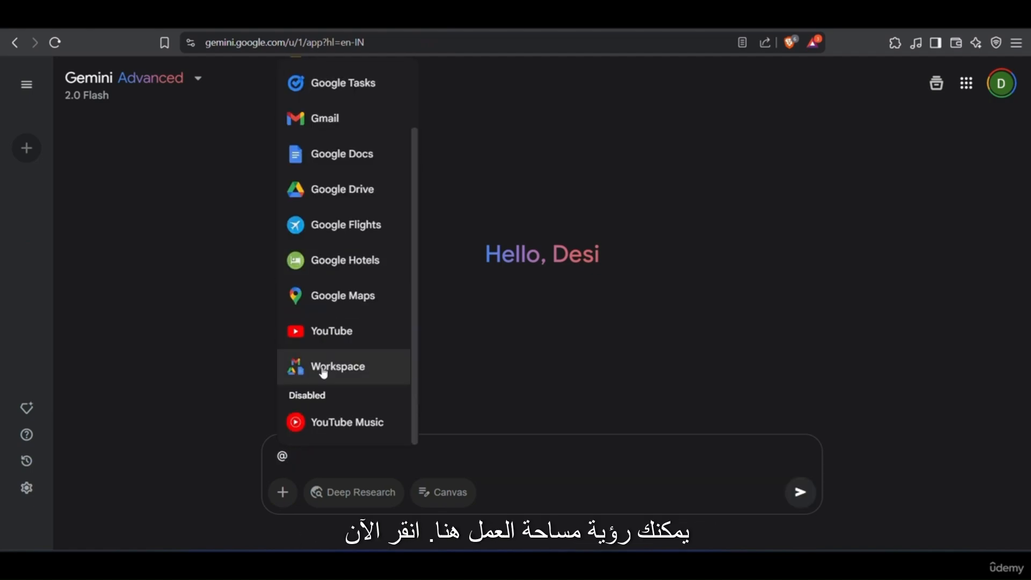
left_click(375, 371)
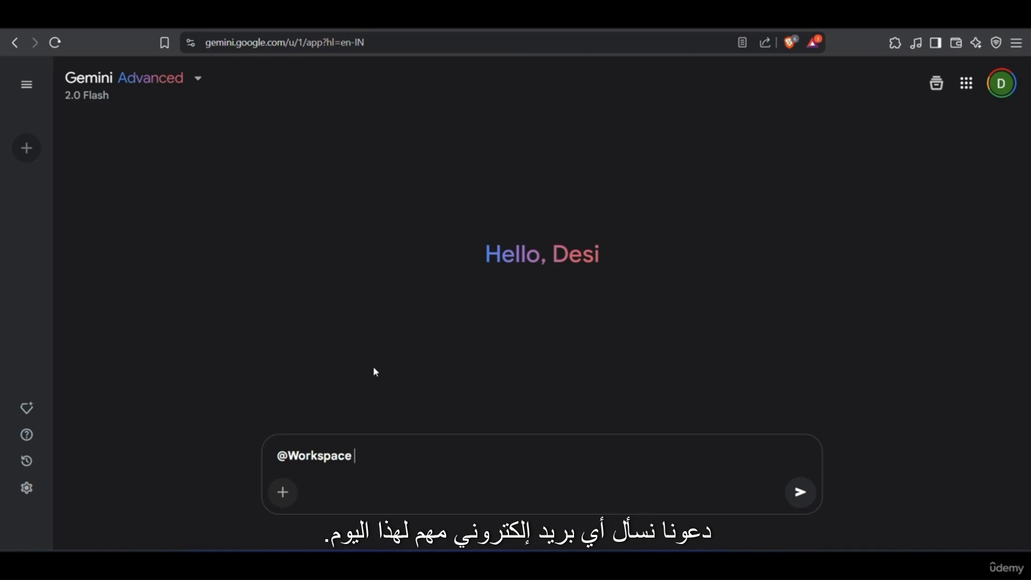
type("an")
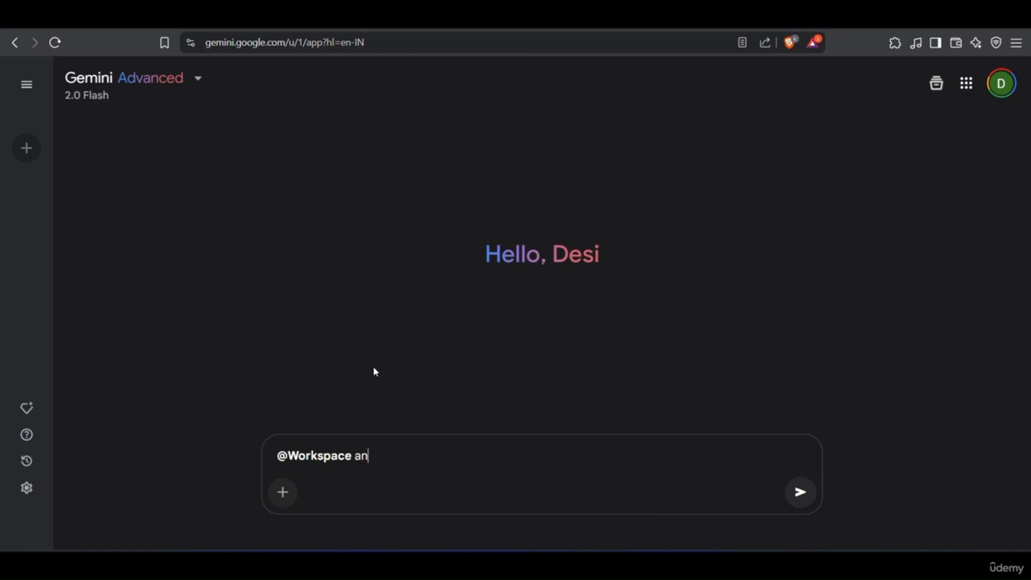
type("y important email for this week")
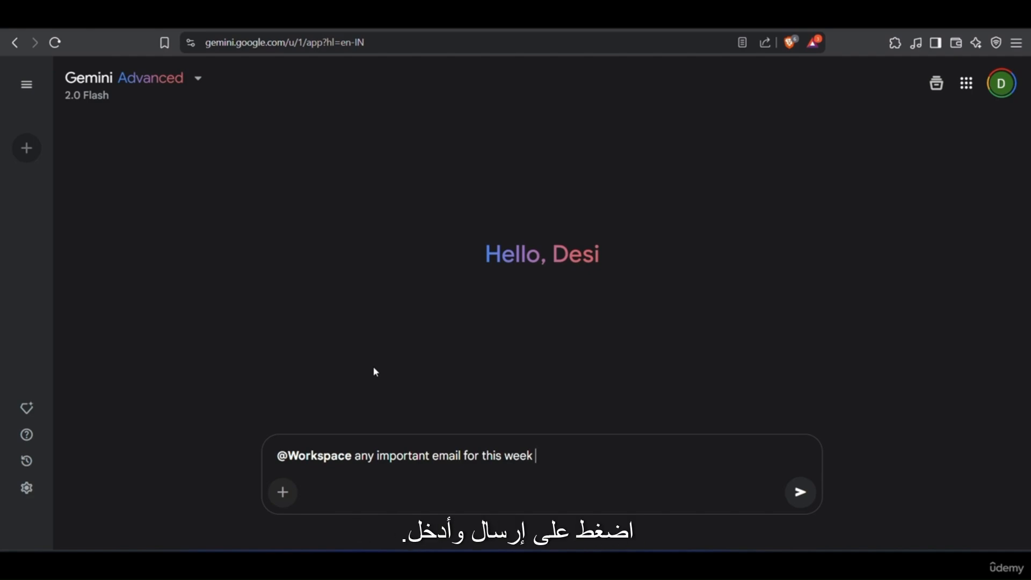
key("Return")
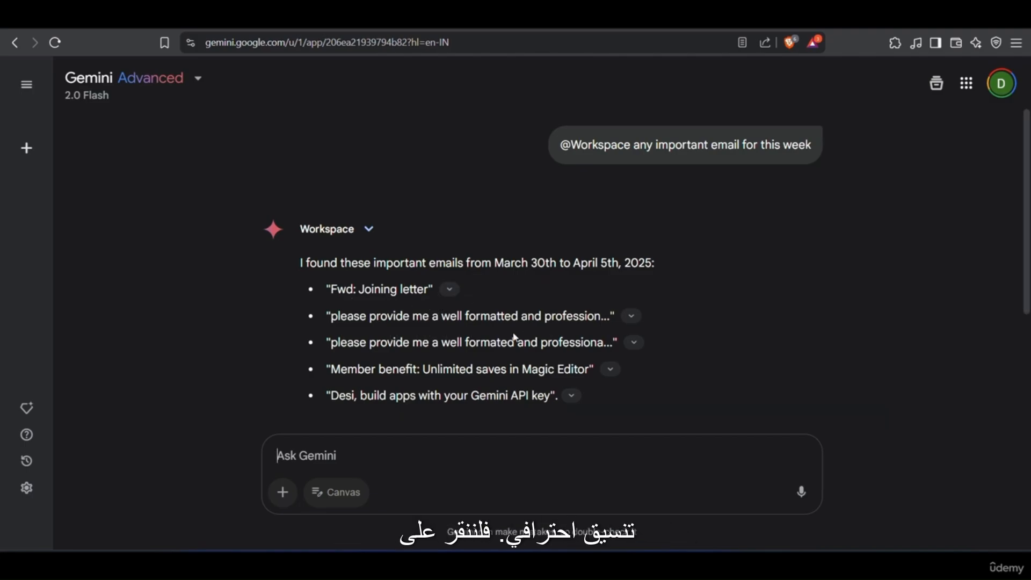
scroll(515, 338, "down", 3)
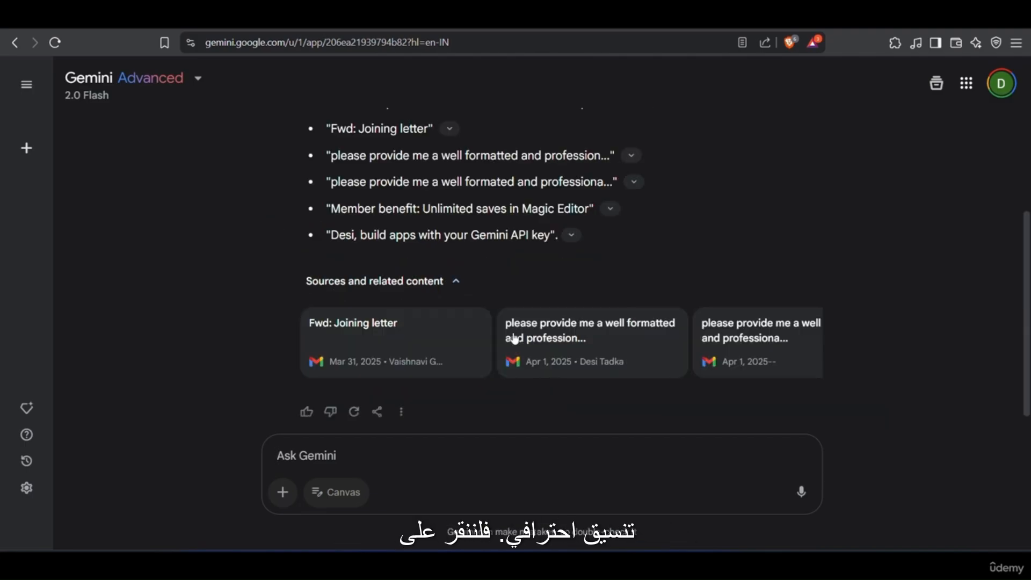
left_click(366, 337)
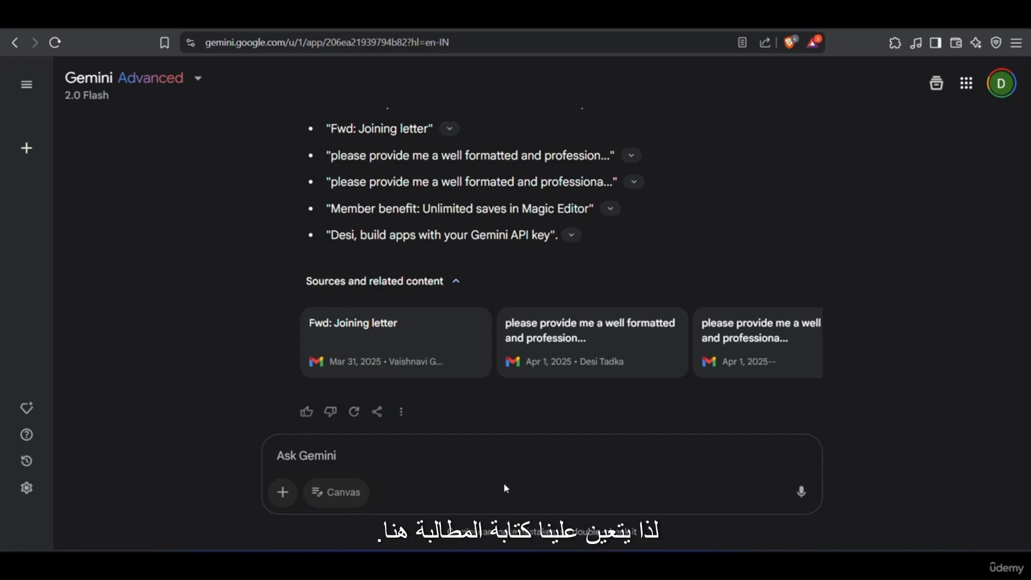
- Send the follow-up prompt "can you provide all the salary structure from "joining letter""
left_click(368, 455)
type("can you provide alll")
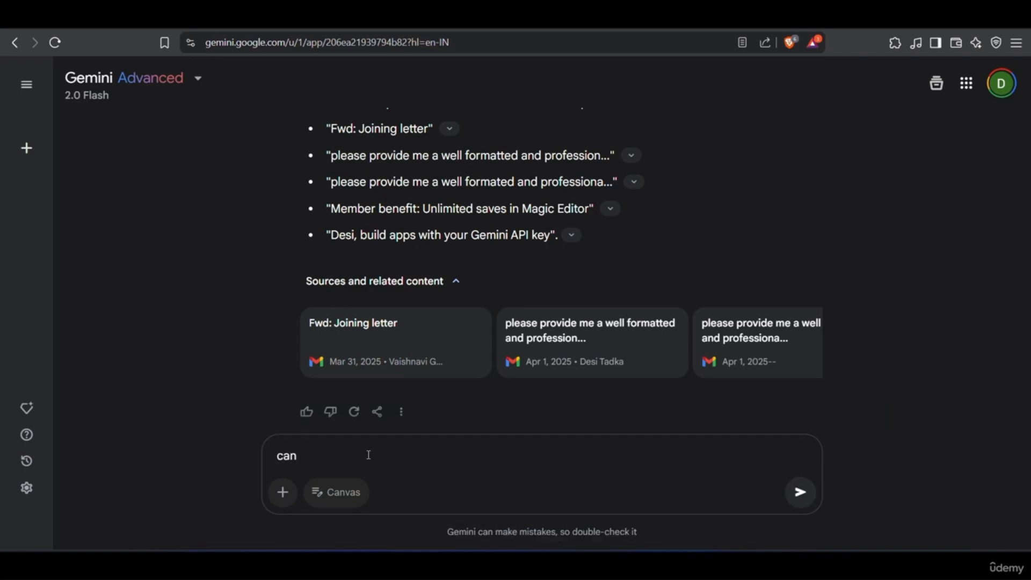
key("BackSpace")
key("BackSpace")
type("the salary structure")
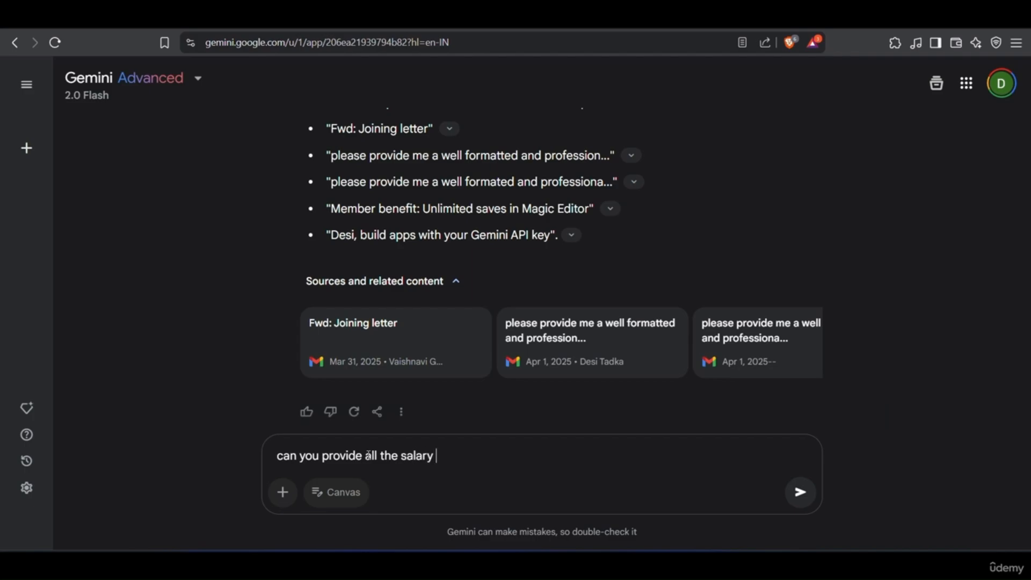
type(" from joining letter")
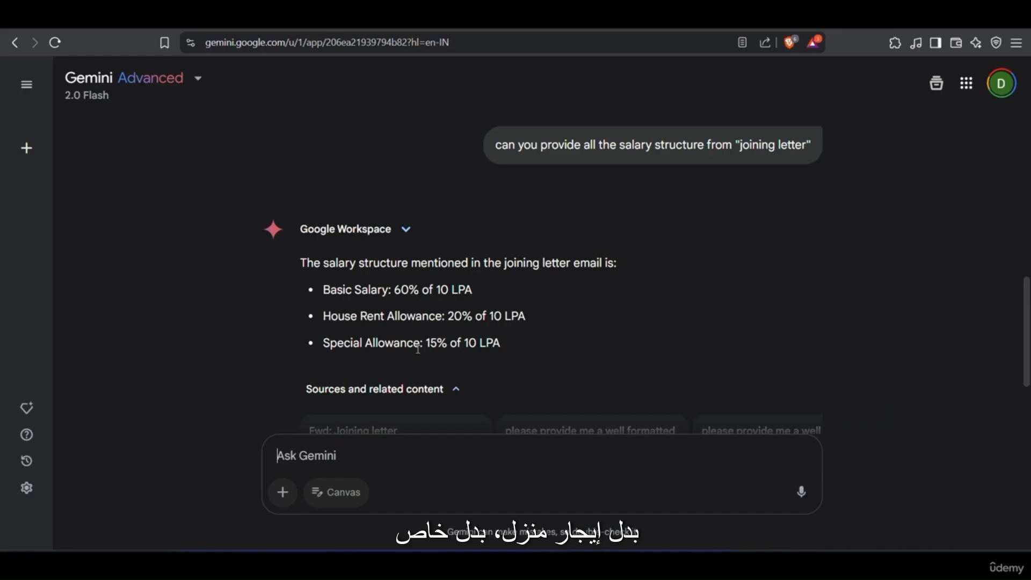
- Submit a prompt asking to go through this week's email from company.i.o and provide a reply to send to the company HR
scroll(418, 348, "down", 3)
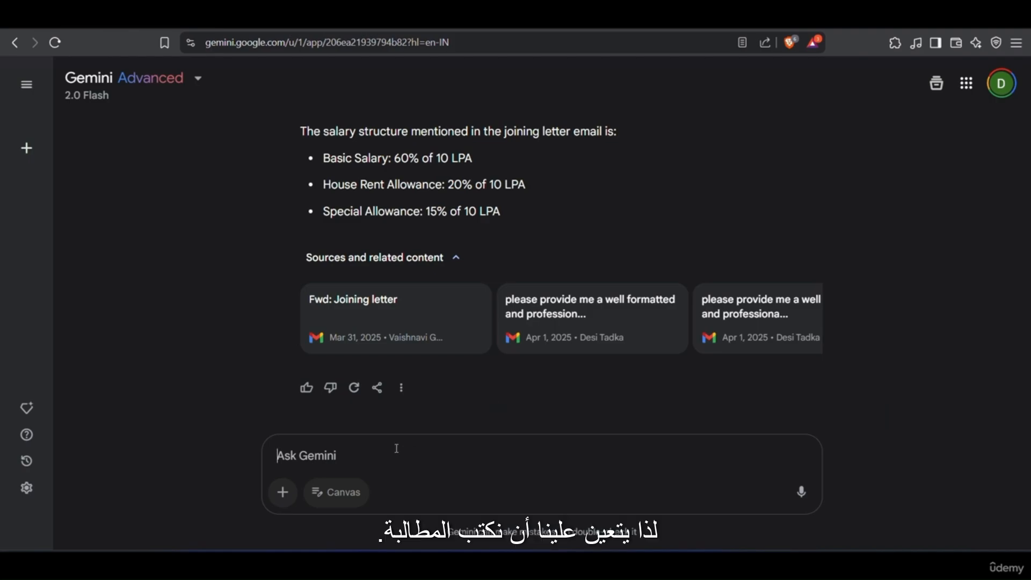
type("i rece")
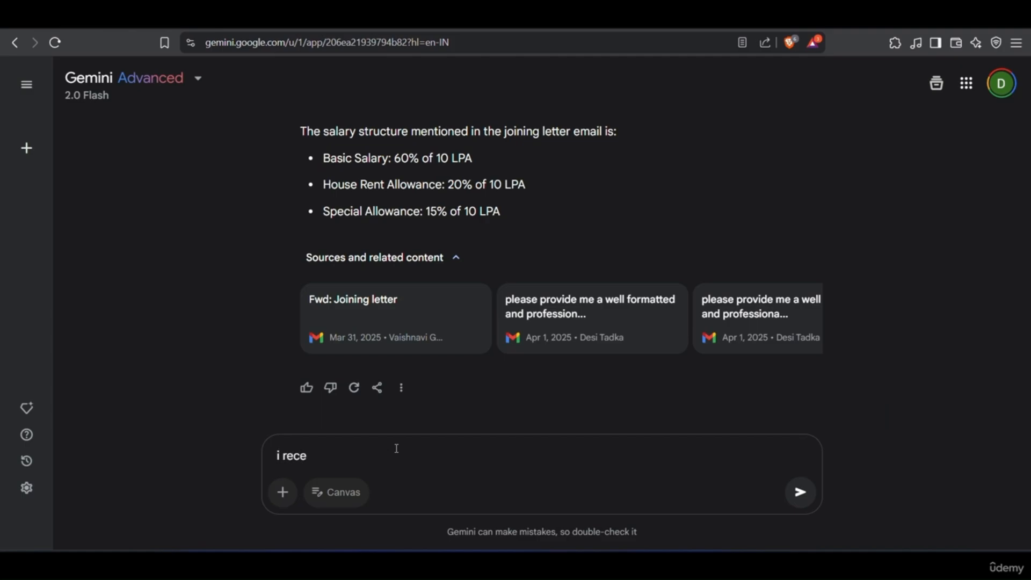
type("ived an email today from company")
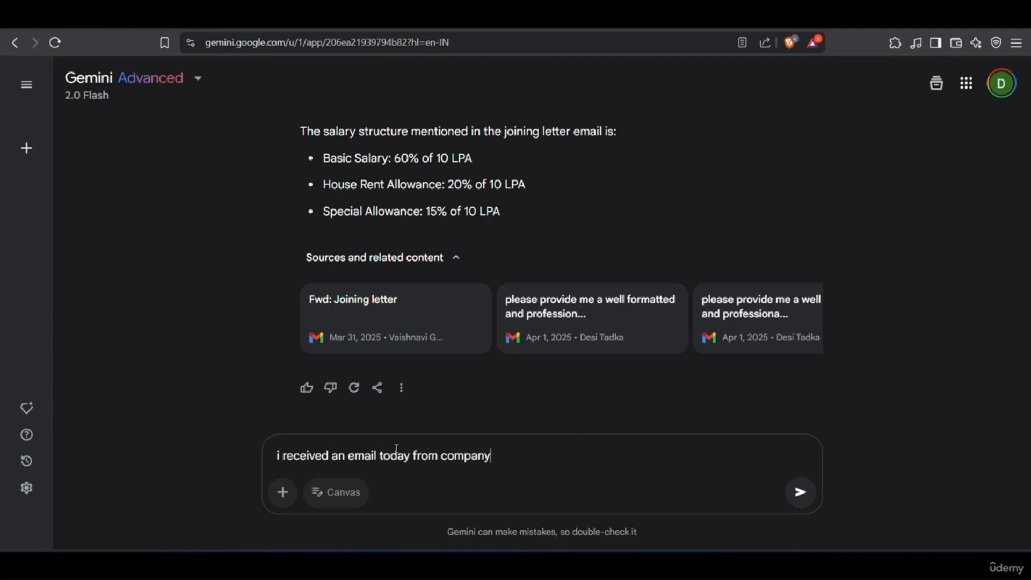
type(".i.o can you go through ")
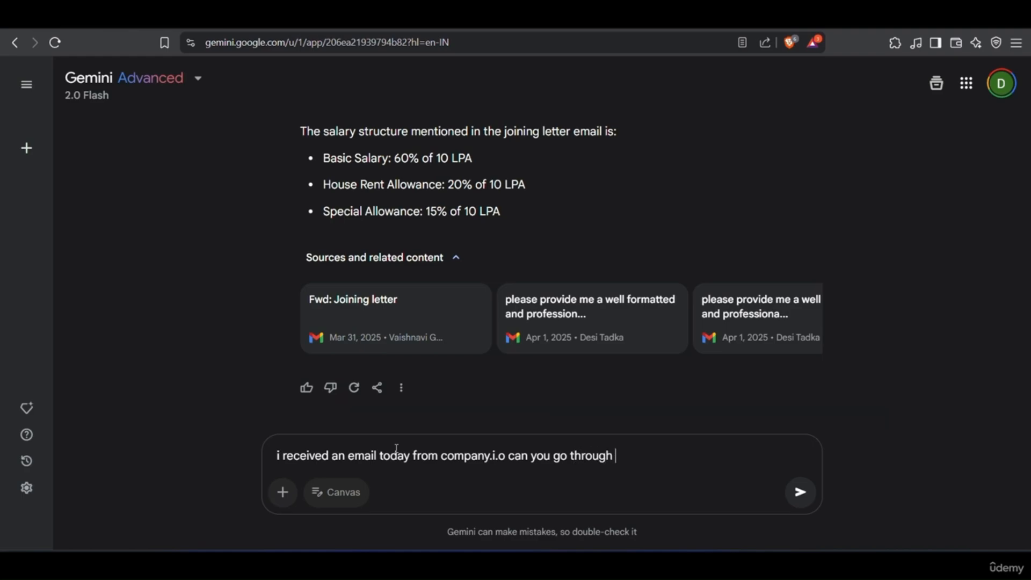
type("that email and provide me a re")
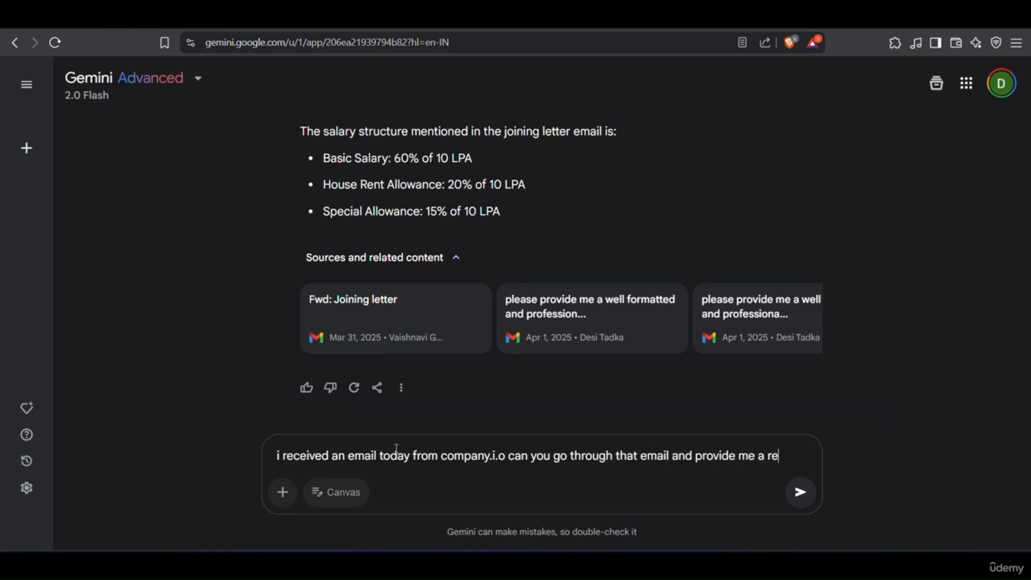
type("ply that i can send to the company")
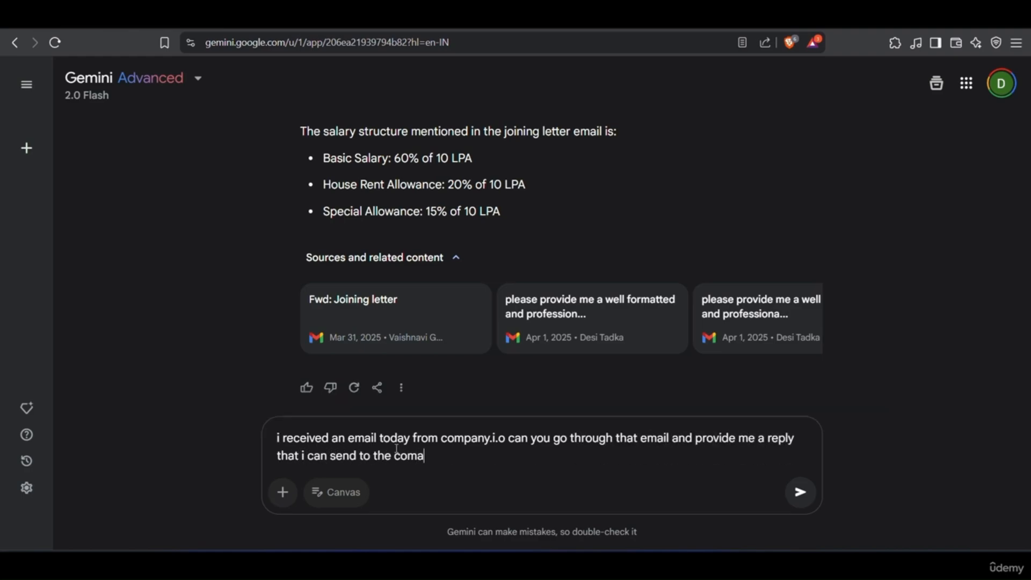
key("Caps_Lock")
type("HR.")
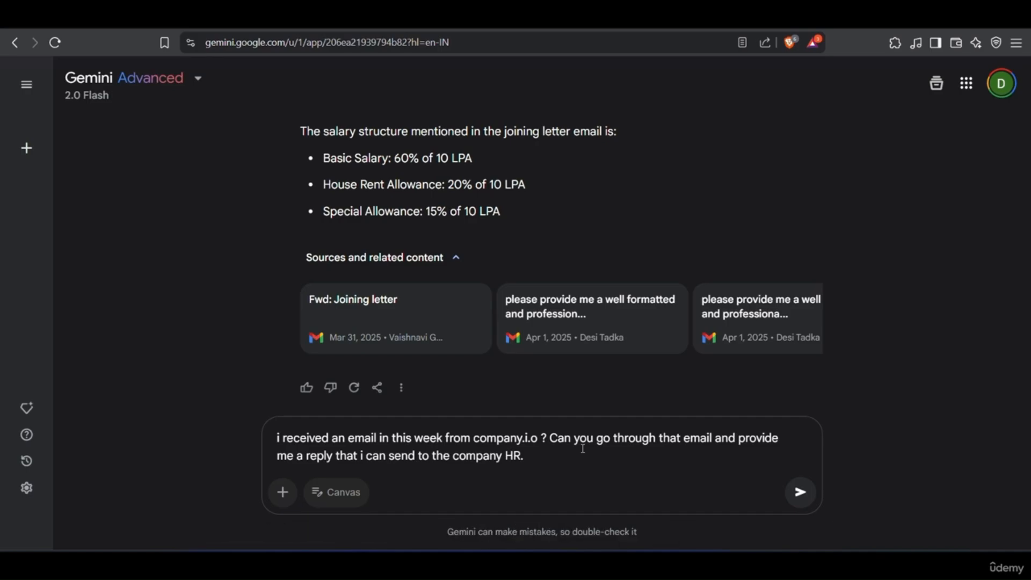
left_click(806, 495)
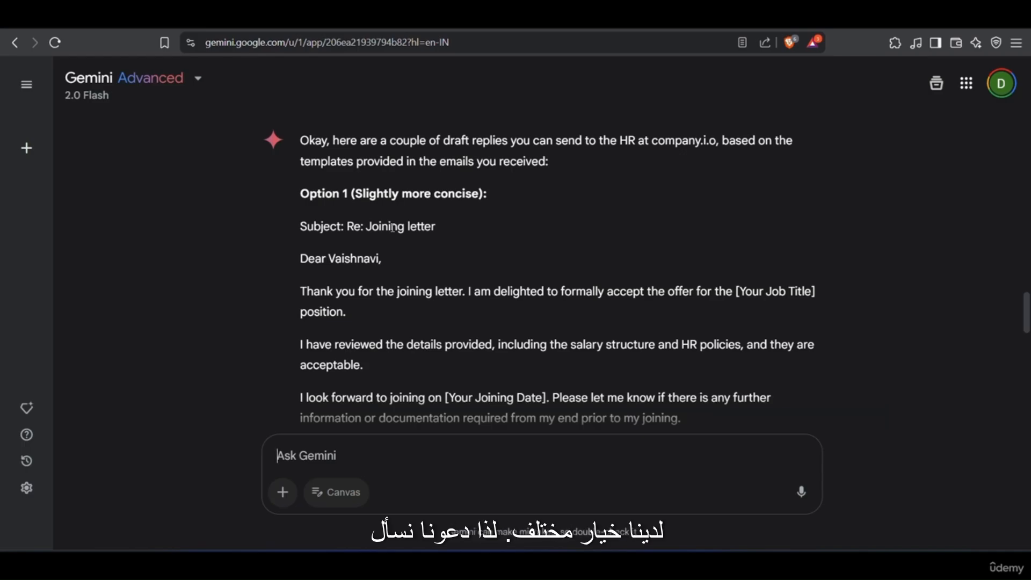
- Review both draft replies and send the prompt "Please provide me a well formatted , professional email reply with option 1"
scroll(392, 228, "down", 5)
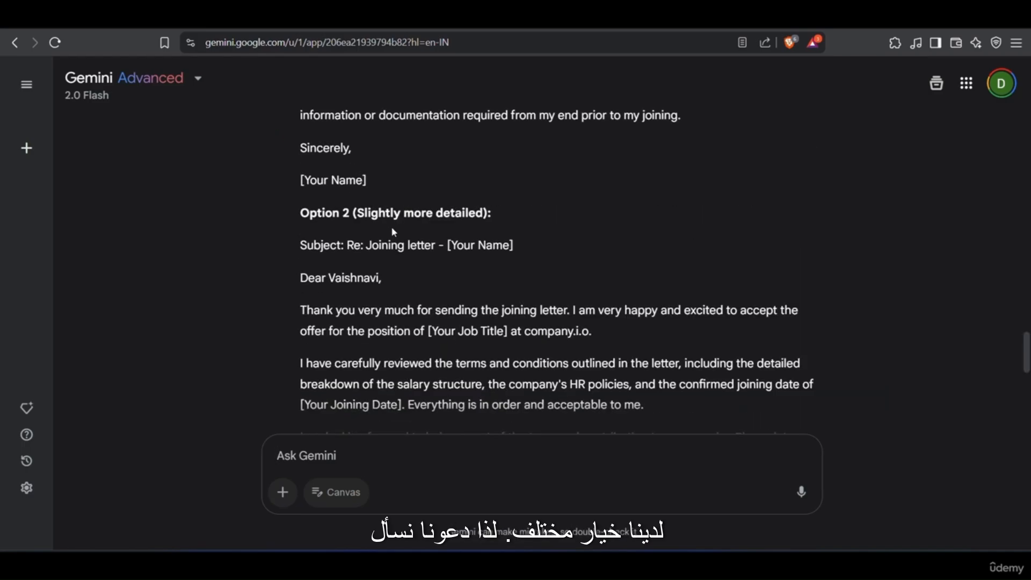
scroll(393, 232, "up", 4)
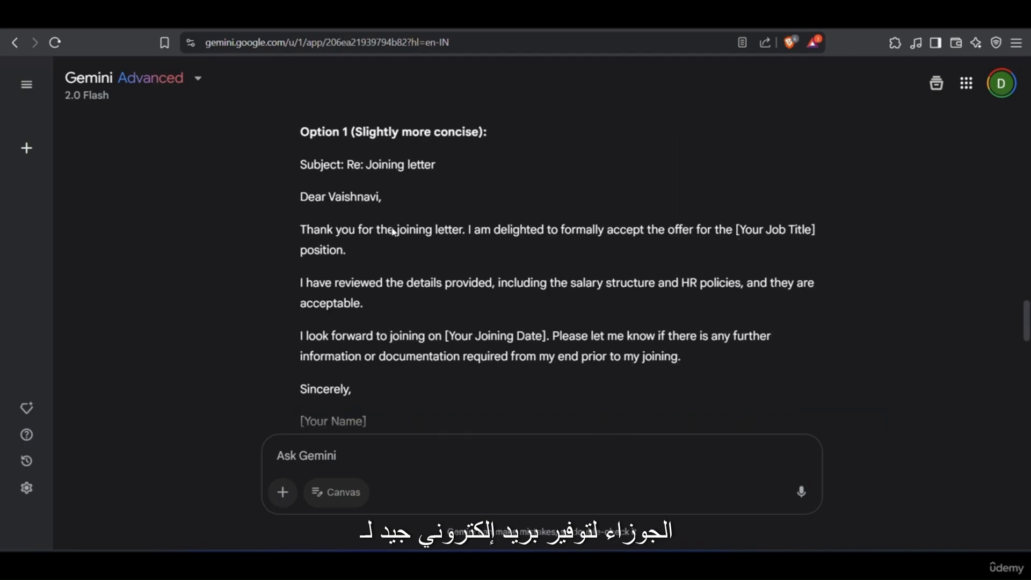
scroll(392, 231, "up", 4)
scroll(392, 227, "down", 3)
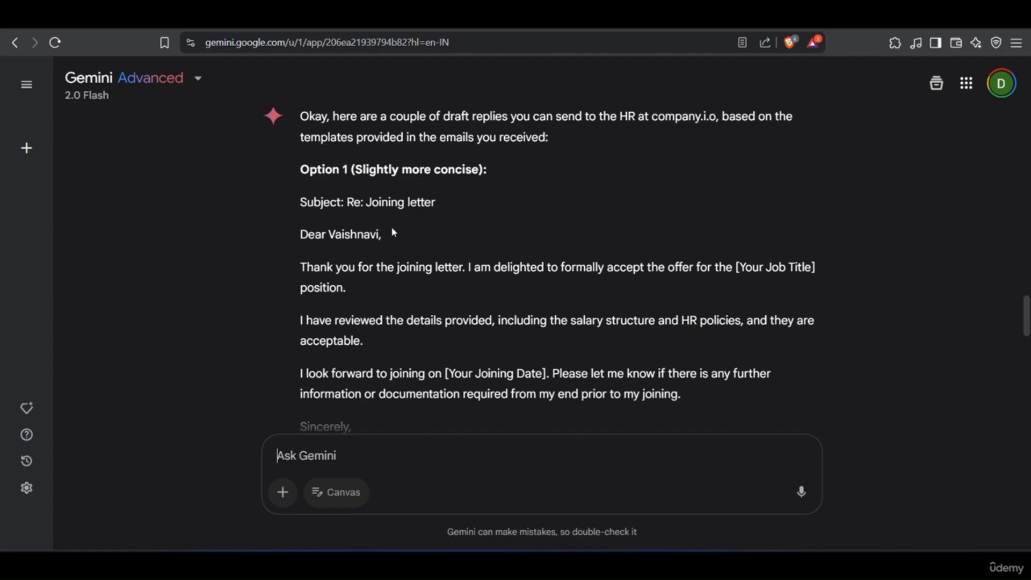
type("Please")
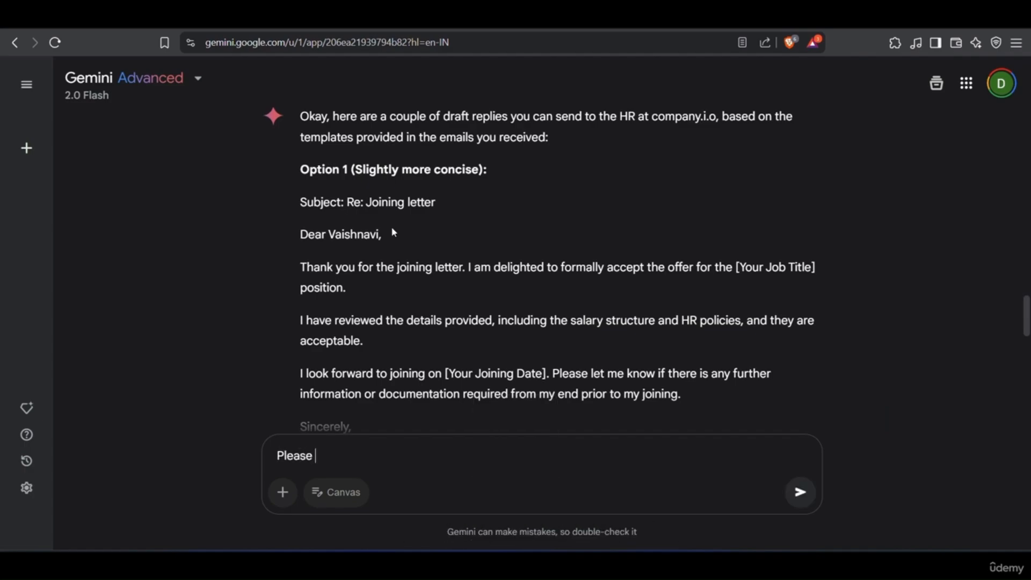
type(" provide me a well form")
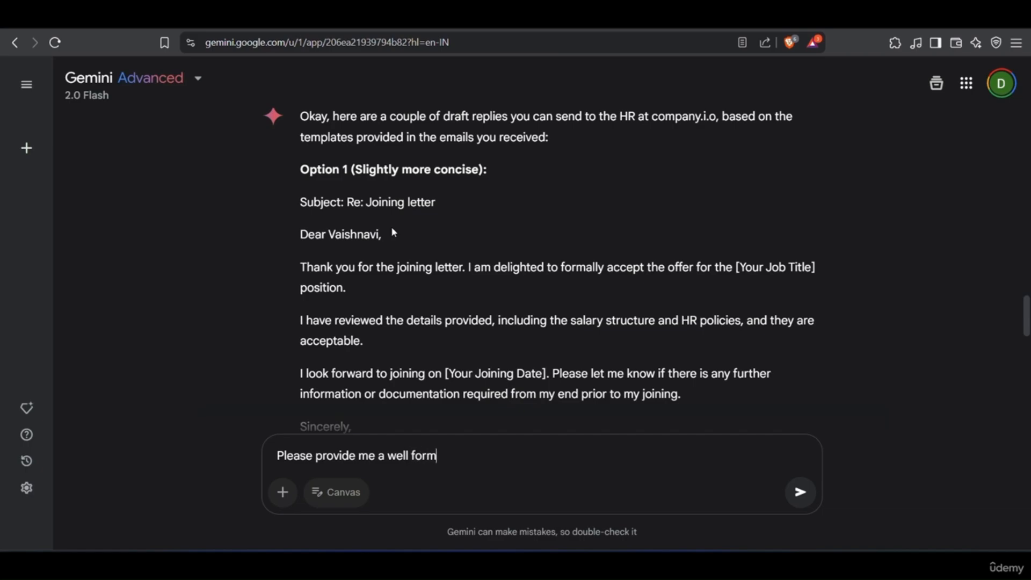
type("atted , professional email rep")
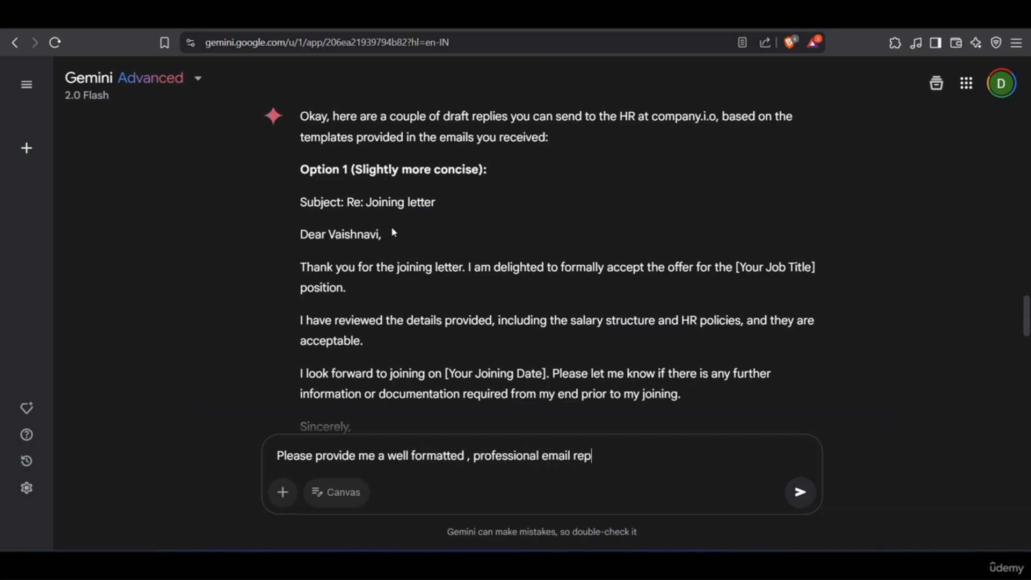
type("ly with option 1")
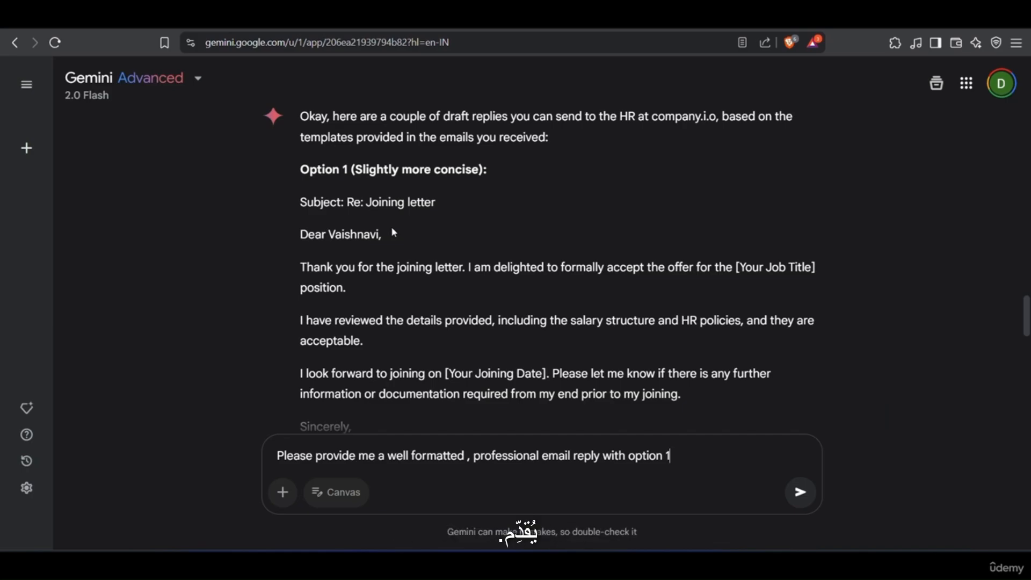
key("Return")
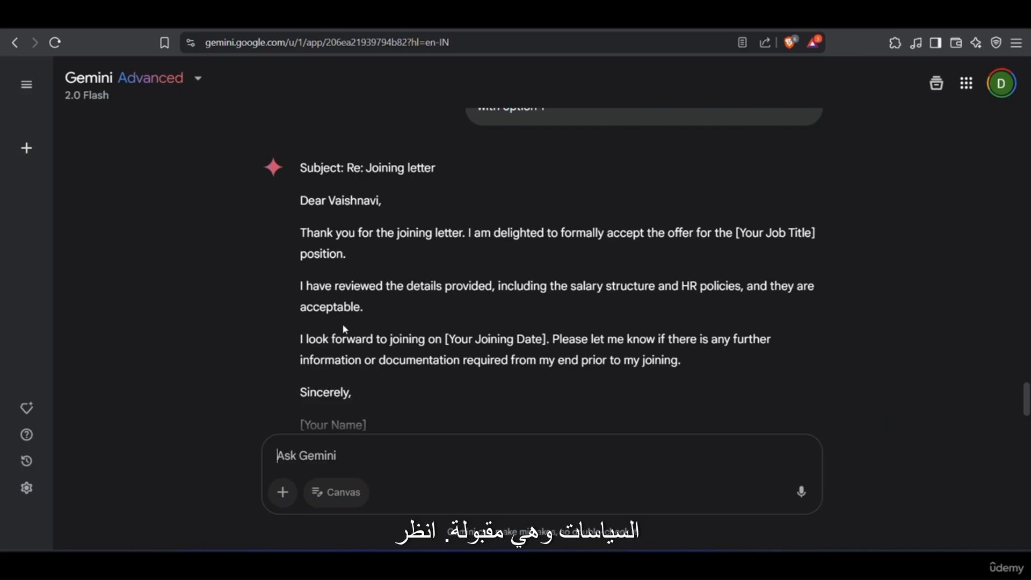
- Export the generated joining letter reply as a draft in Gmail
scroll(418, 216, "down", 2)
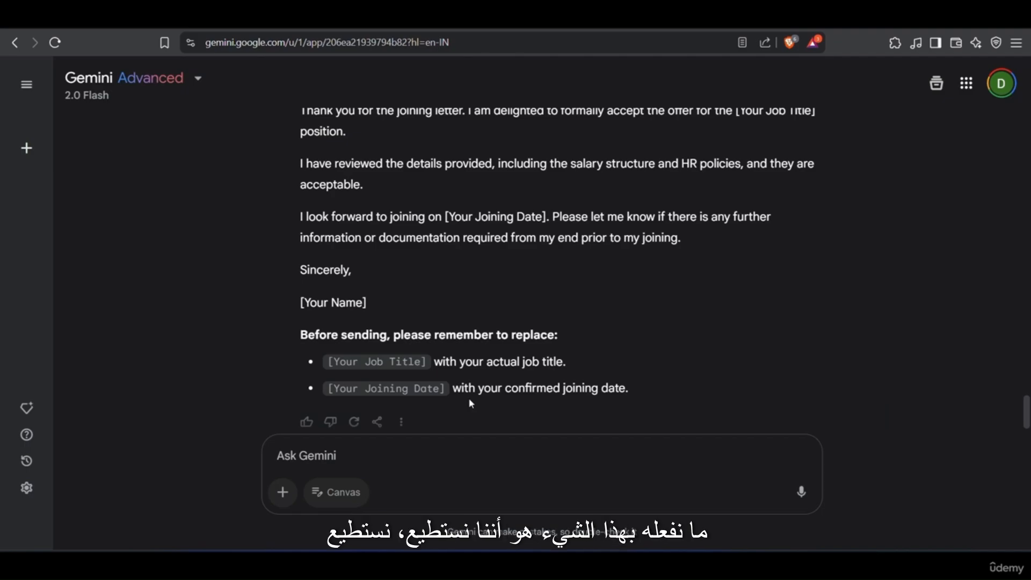
scroll(470, 402, "down", 1)
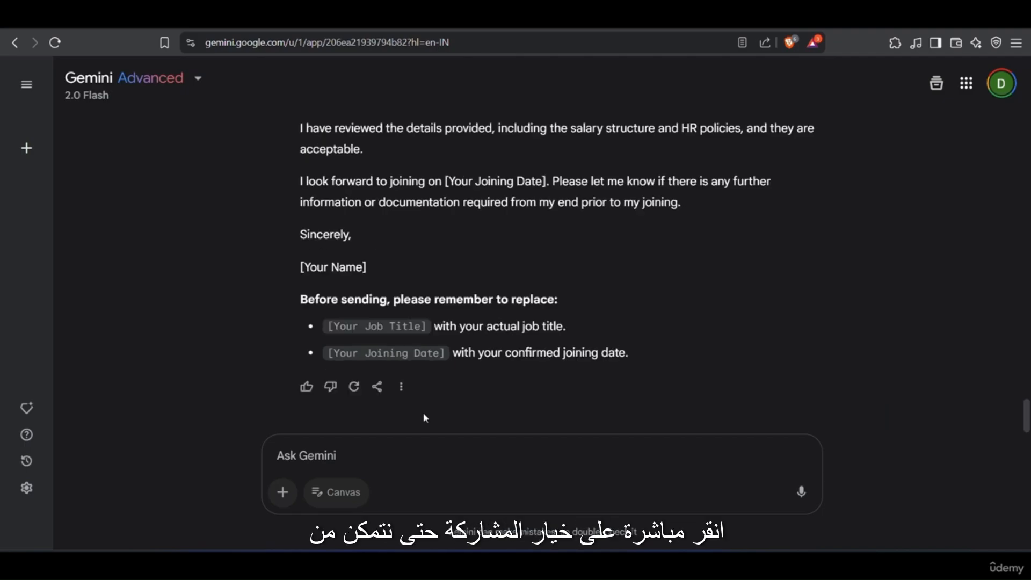
left_click(378, 387)
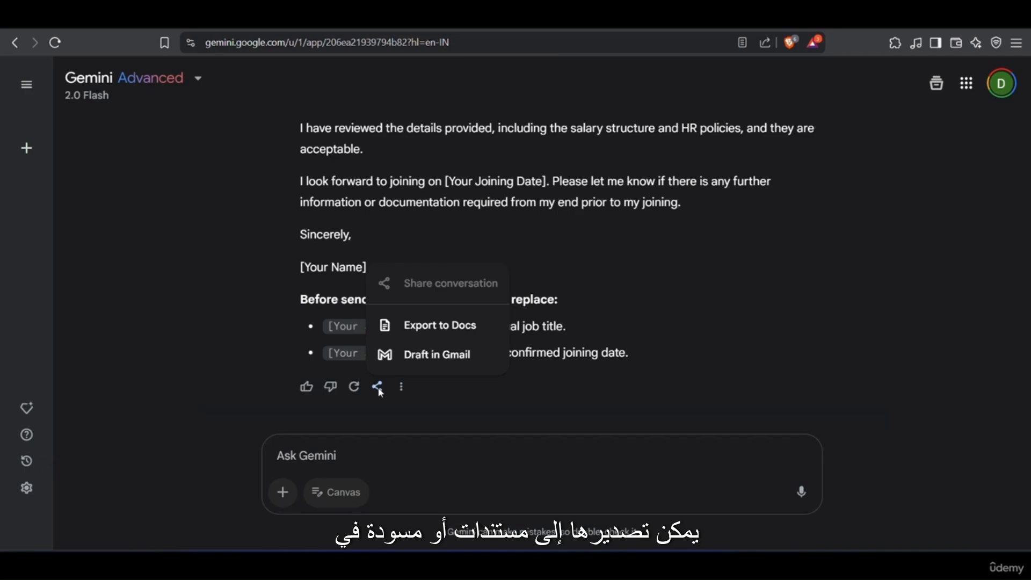
left_click(422, 357)
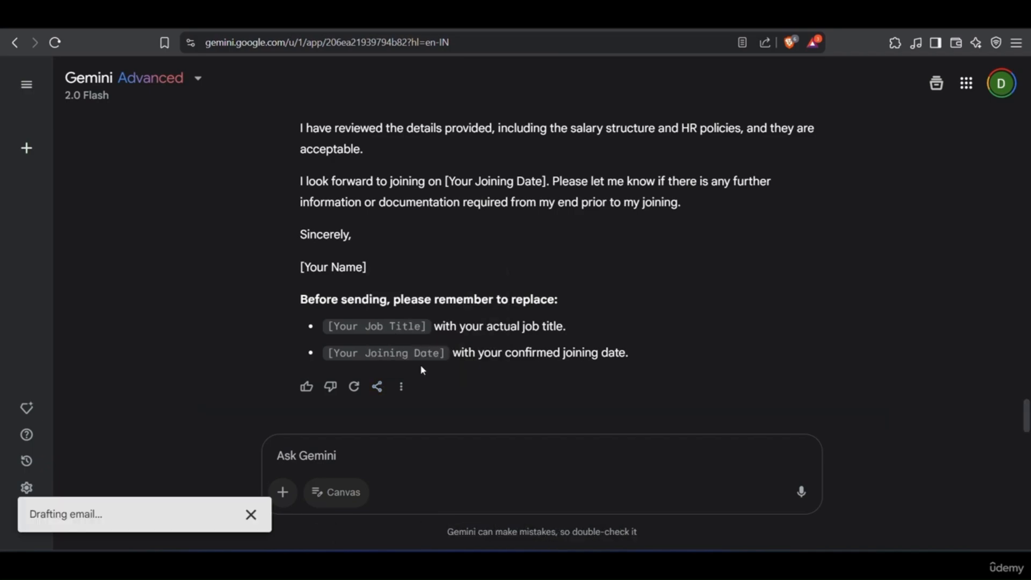
left_click(197, 514)
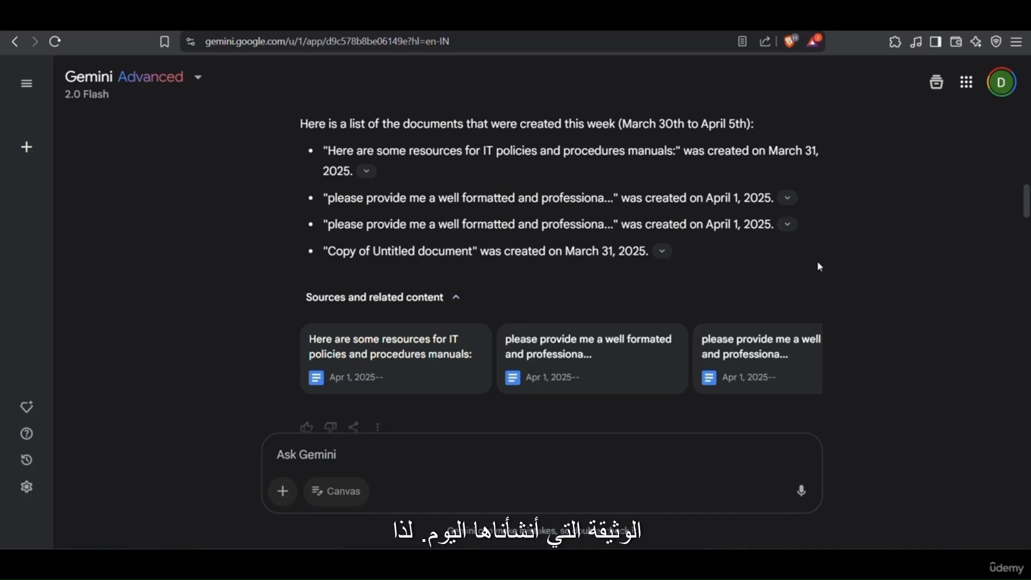
- Send the prompt "please provide me the list of docs that are created today"
left_click(480, 460)
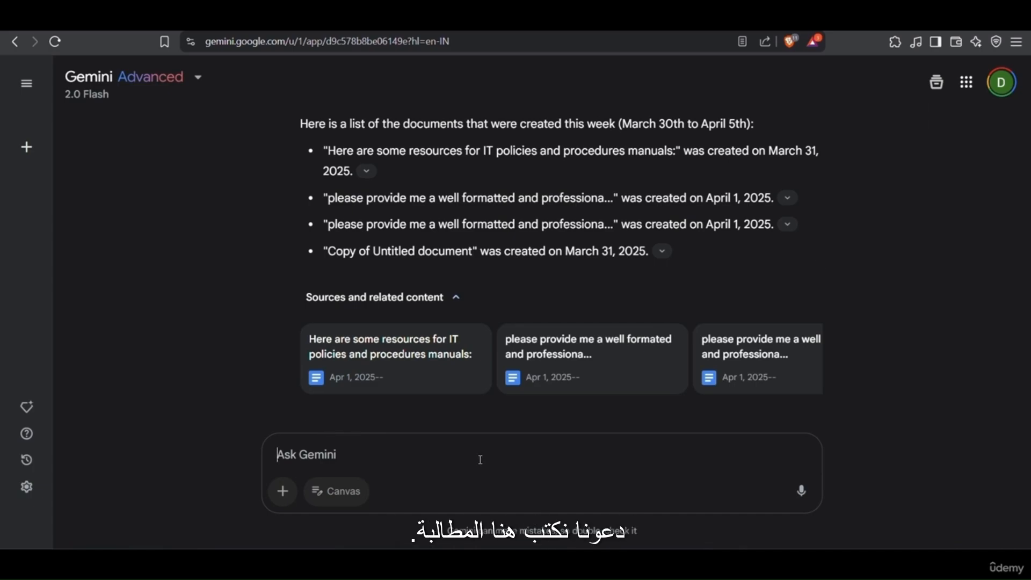
type("please provi")
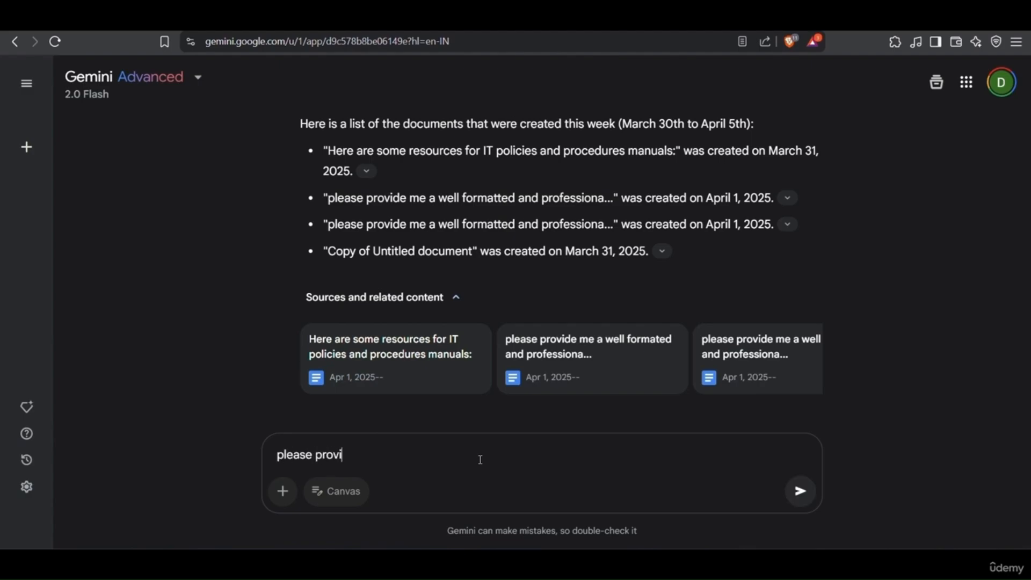
type("de me the list ")
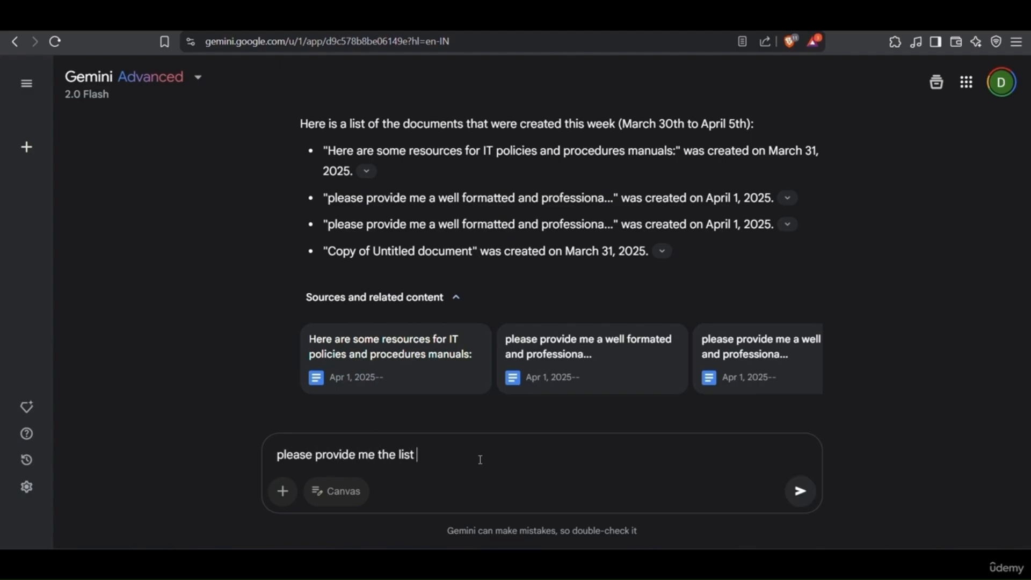
type("of docs that are created today")
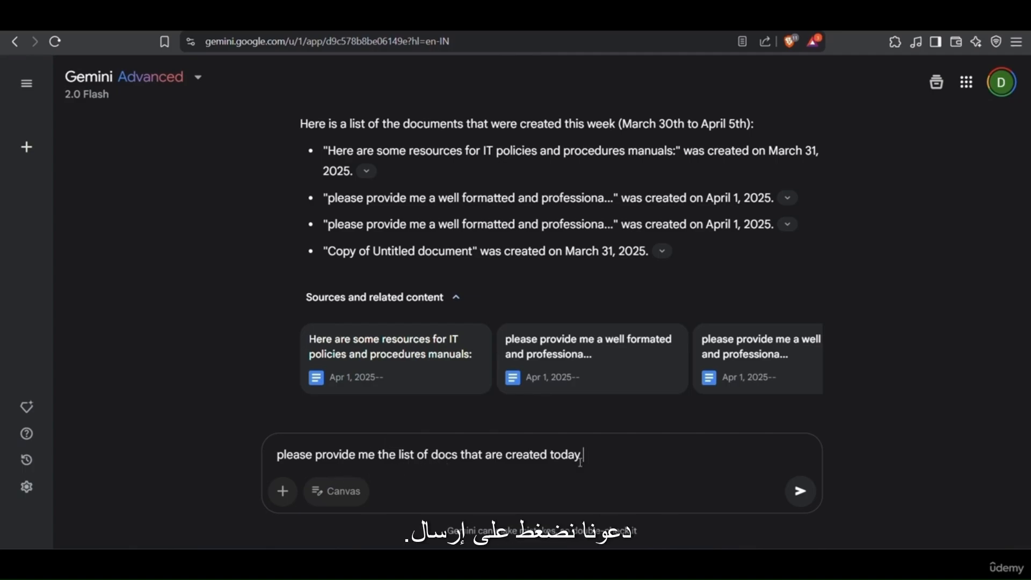
key("Return")
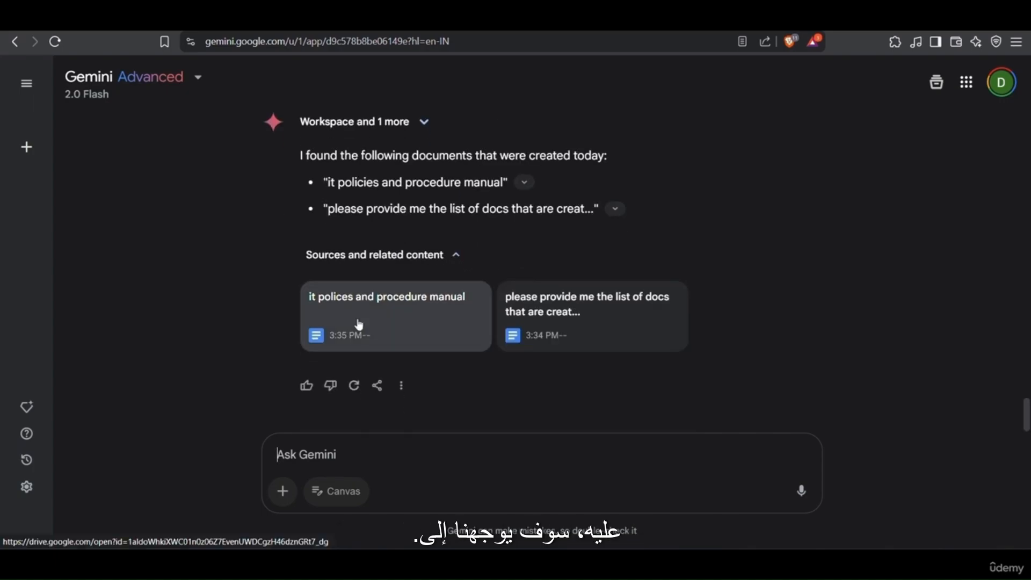
- Open the "it polices and procedure manual" source document and read through its policy sections from start to end
left_click(359, 325)
scroll(661, 336, "down", 2)
scroll(662, 336, "down", 2)
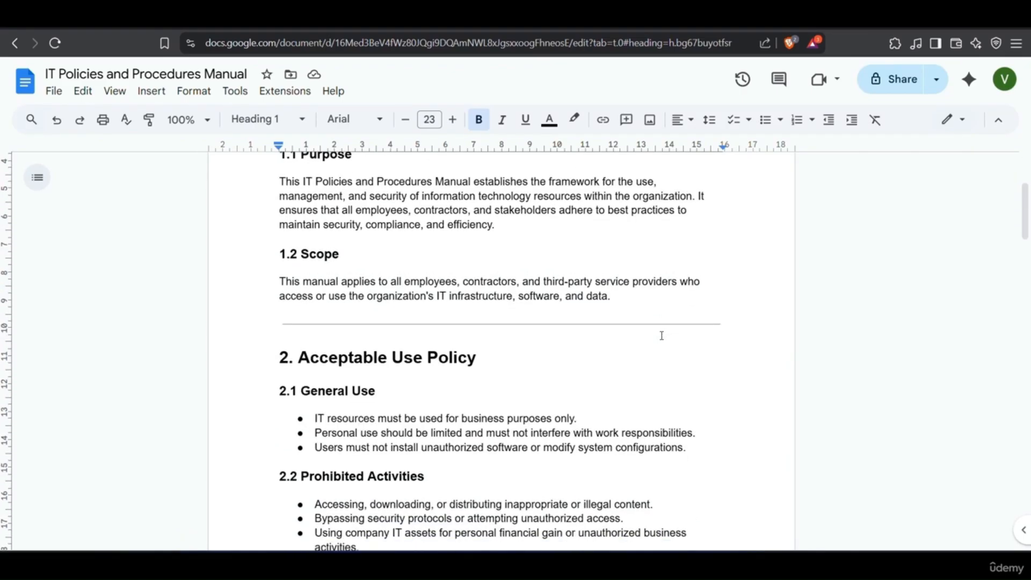
scroll(661, 336, "down", 6)
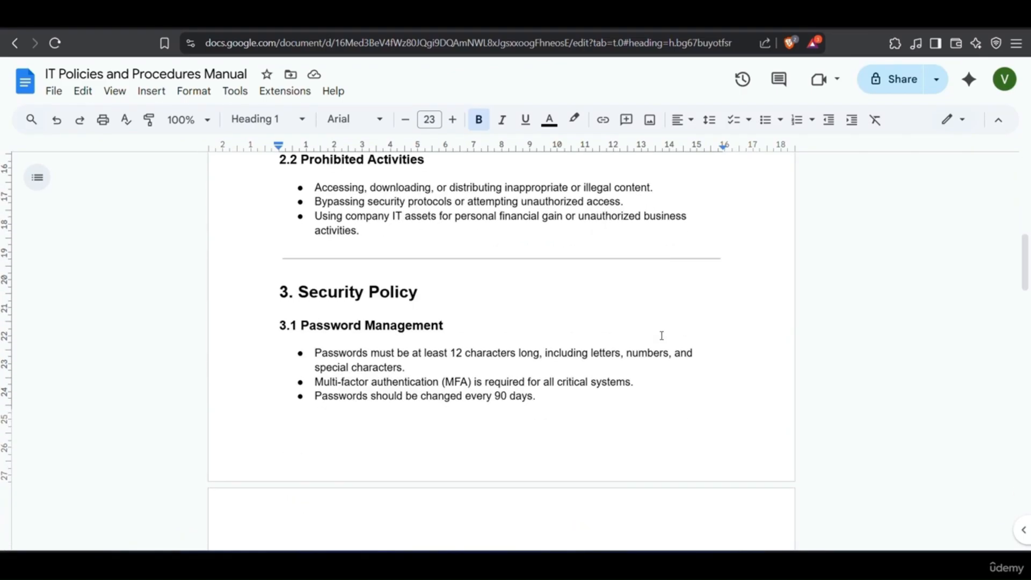
scroll(662, 335, "down", 8)
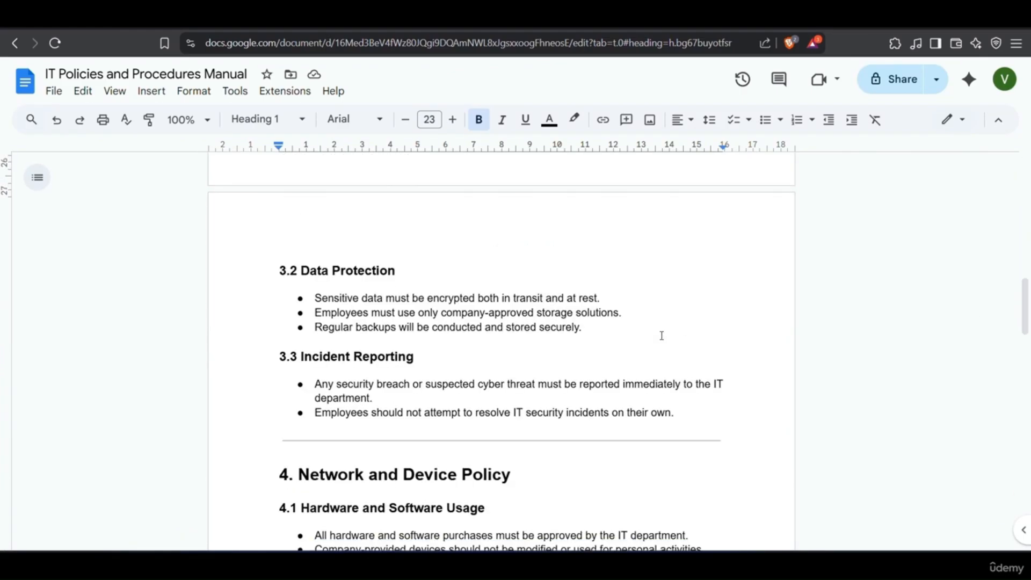
scroll(662, 336, "down", 4)
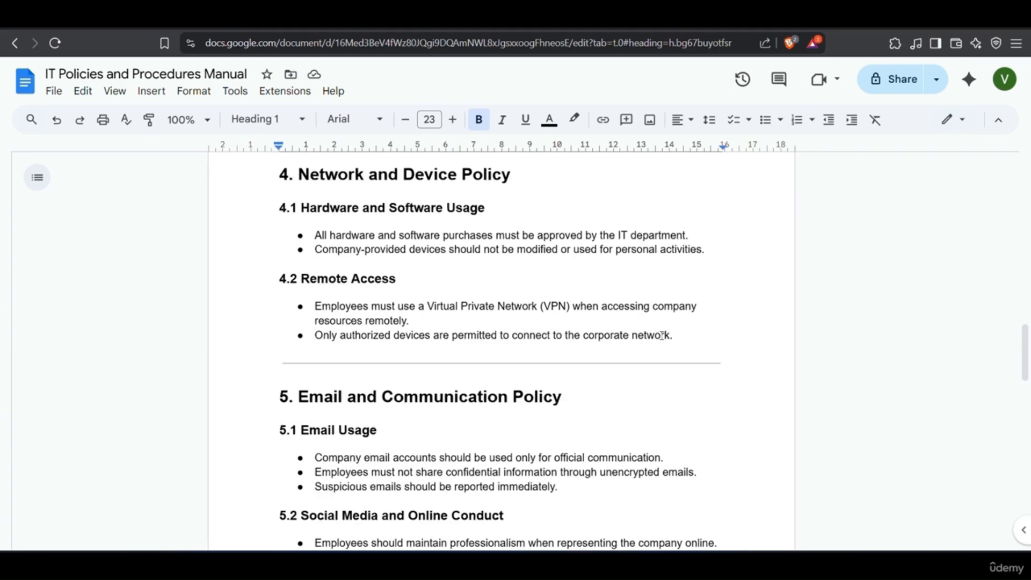
scroll(662, 336, "down", 5)
scroll(662, 336, "down", 15)
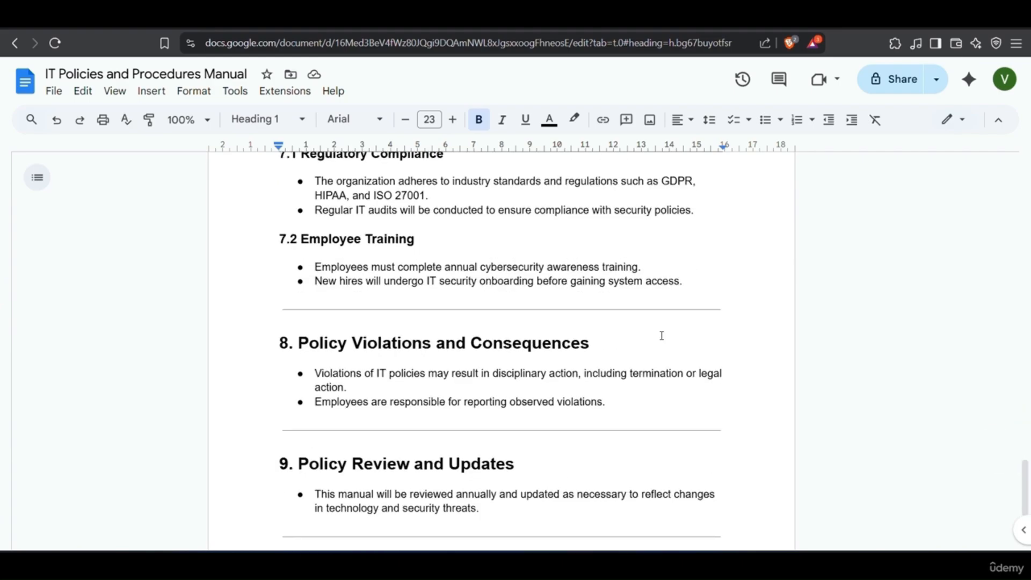
scroll(661, 336, "down", 4)
scroll(662, 335, "up", 20)
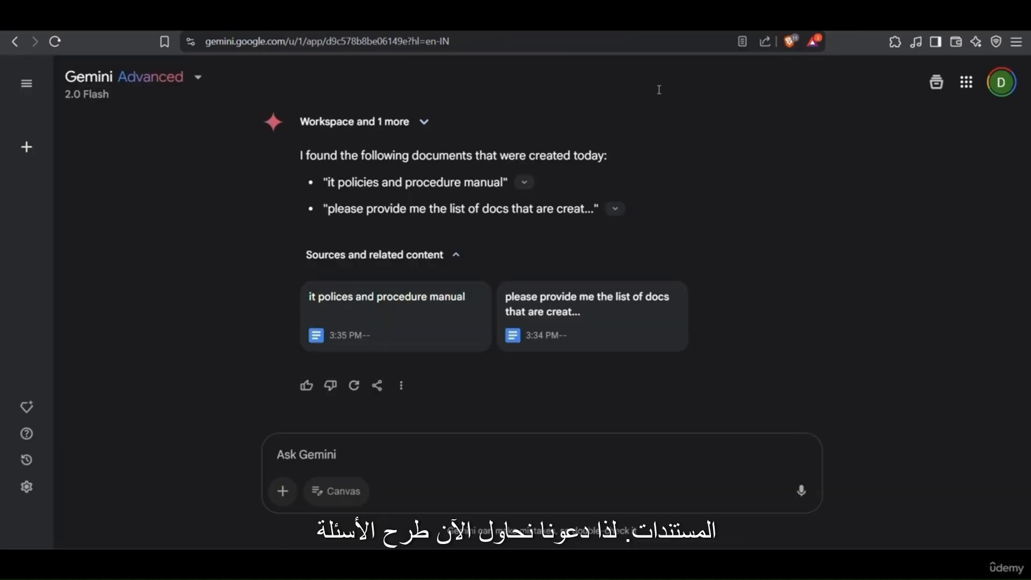
- Back in Gemini, send the prompt "can you create outline for this documents IT policies and procedures manual docs"
left_click(465, 451)
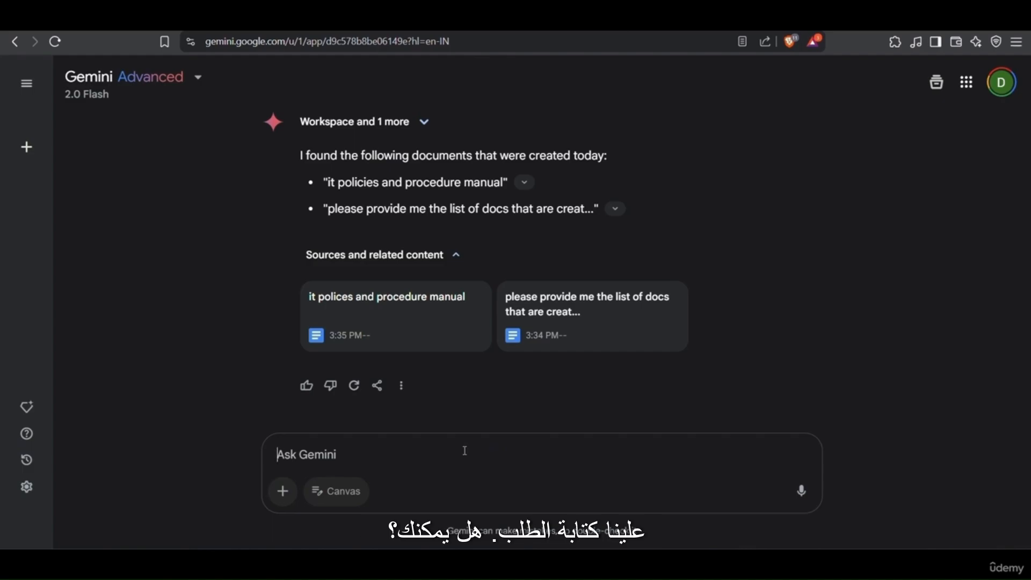
type("can you create ")
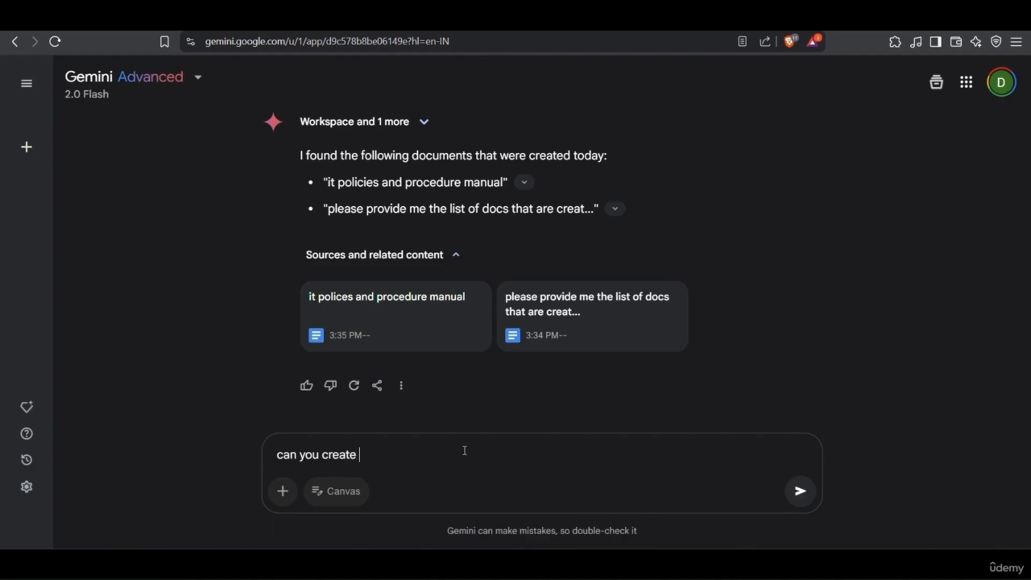
type("outline for this do")
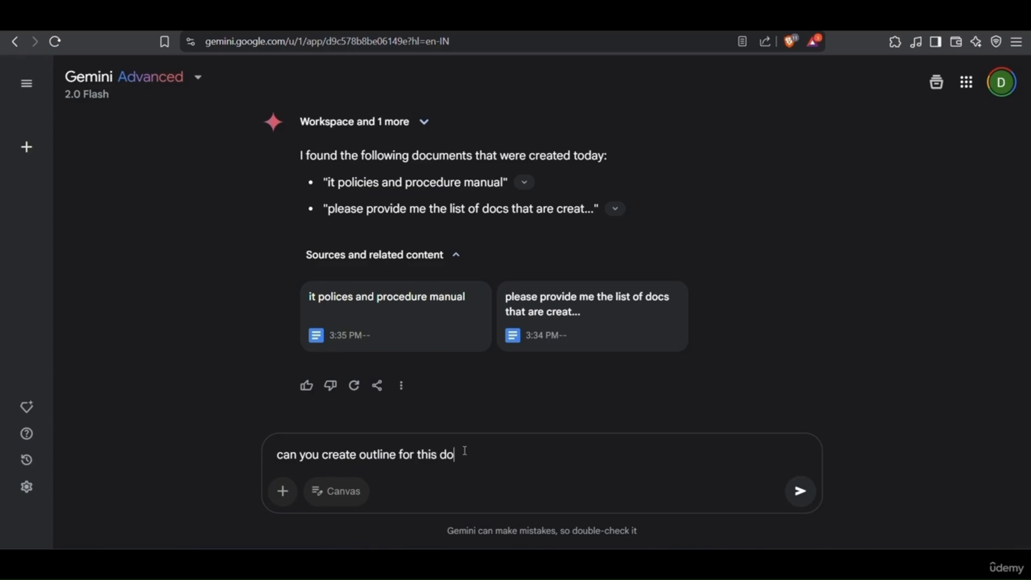
type("cuments IT p")
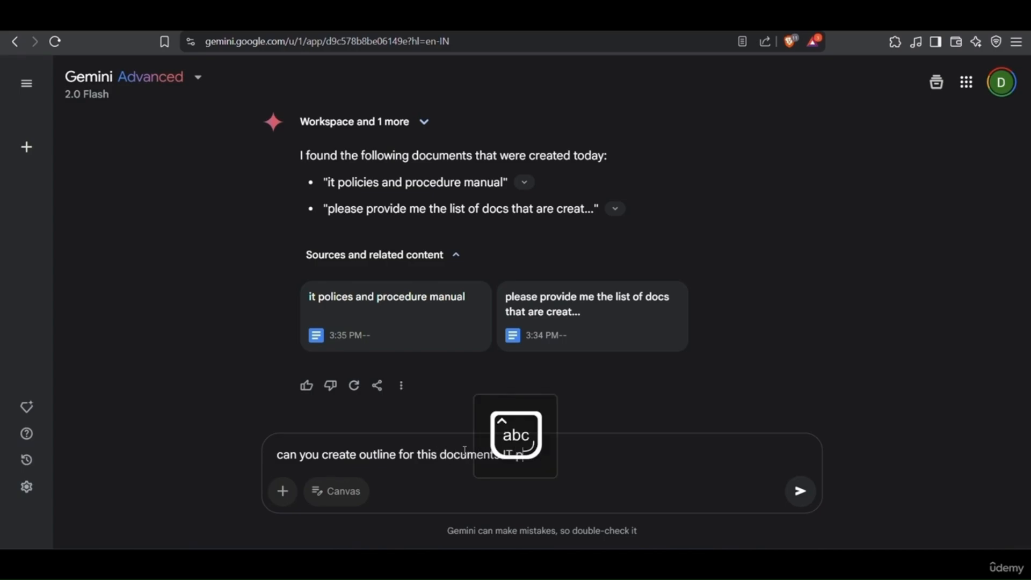
type("olicies and procedu")
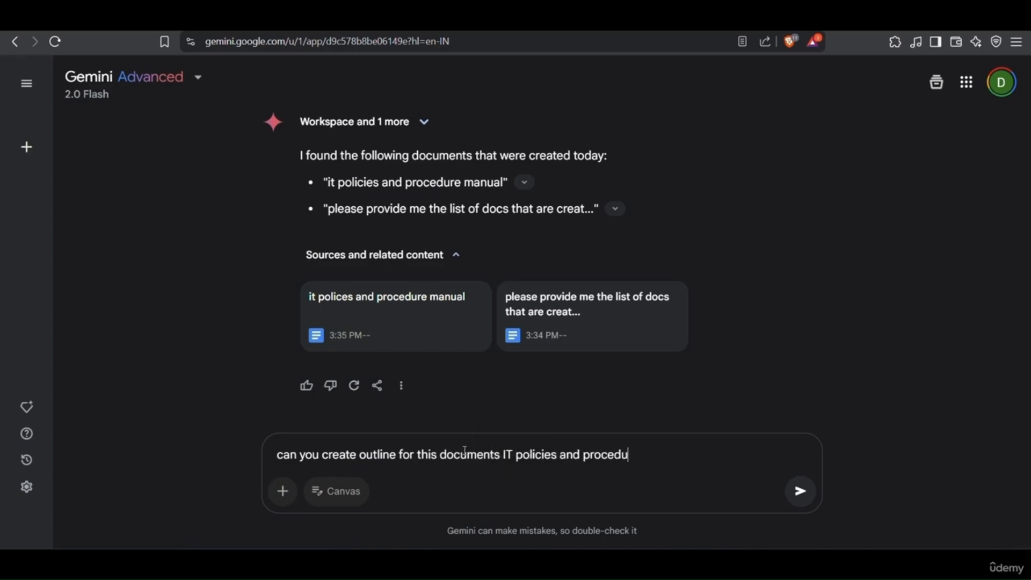
type("res manual docs")
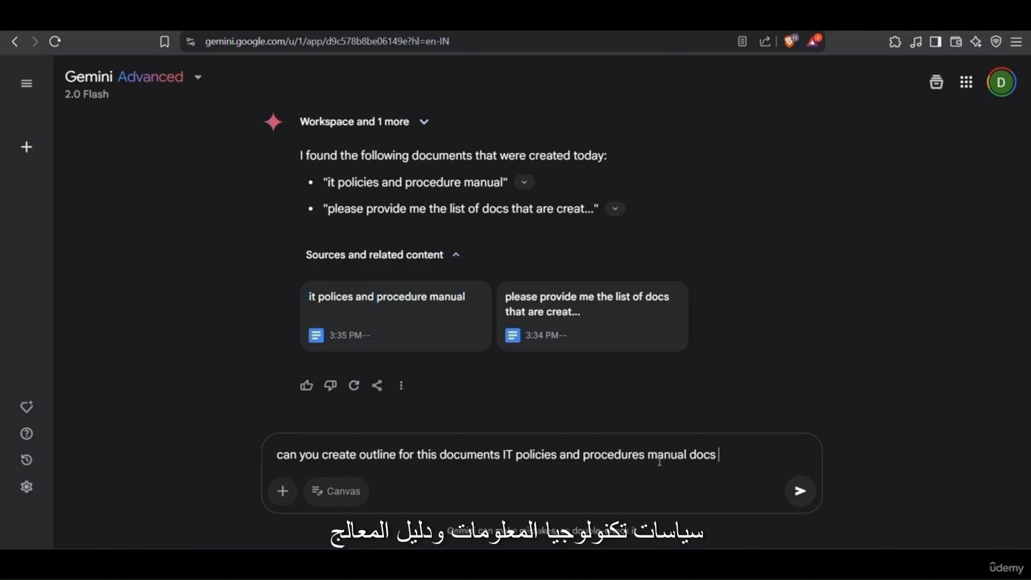
key("Return")
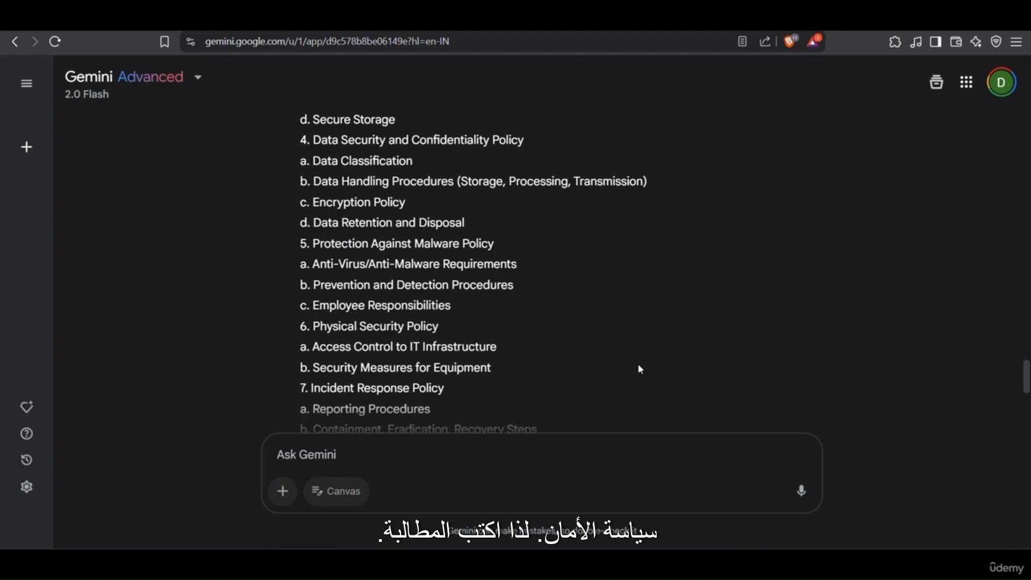
- Draft the prompt "can you provide me some information security policies inside IT policies and procedures manual tempalte docs"
type("can you")
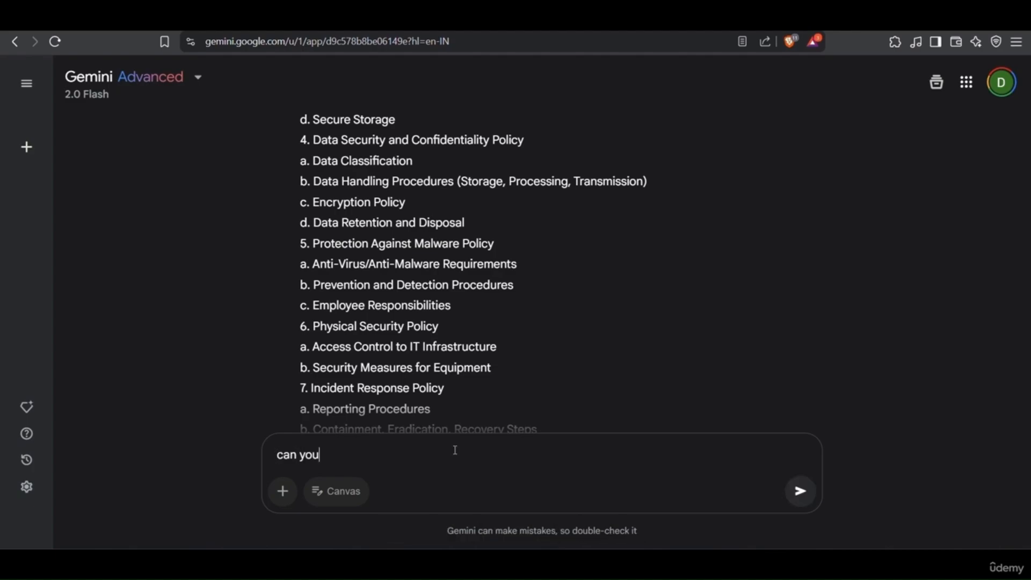
type(" provide me some information se")
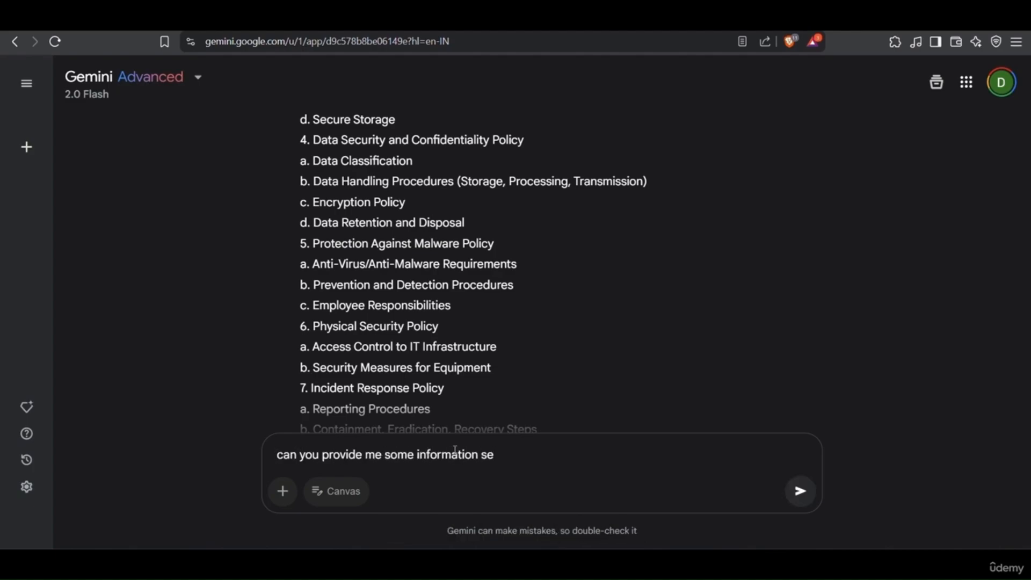
type("curity policies inside")
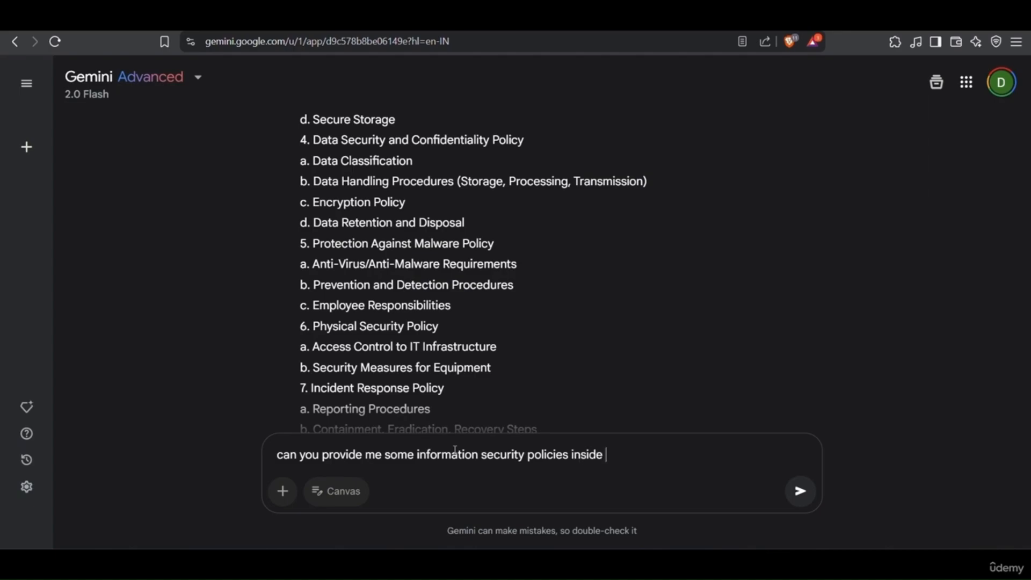
key("Tab")
key("Caps_Lock")
key("space")
left_click(622, 453)
left_click(622, 454)
key("Caps_Lock")
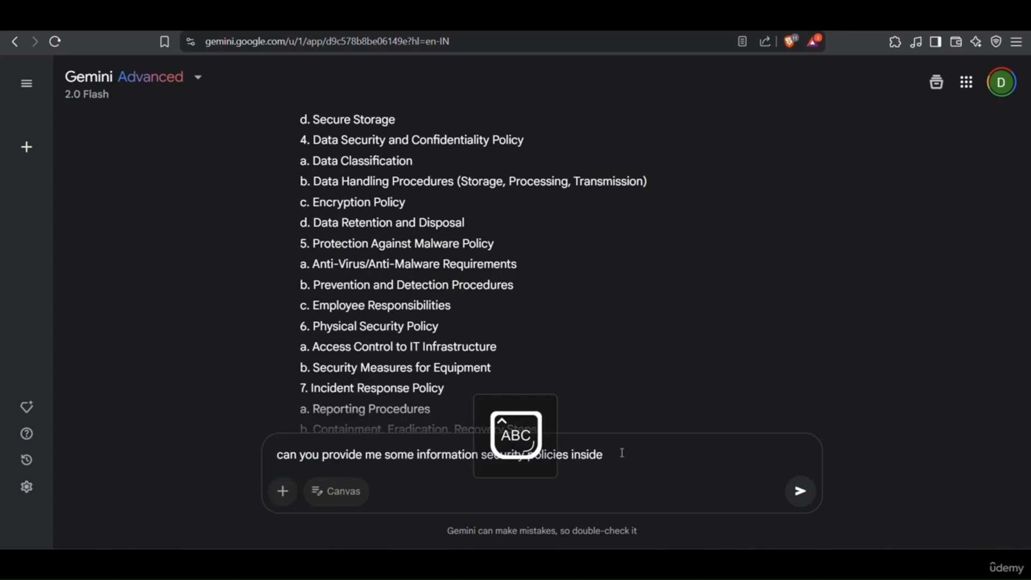
type("IT policies insi")
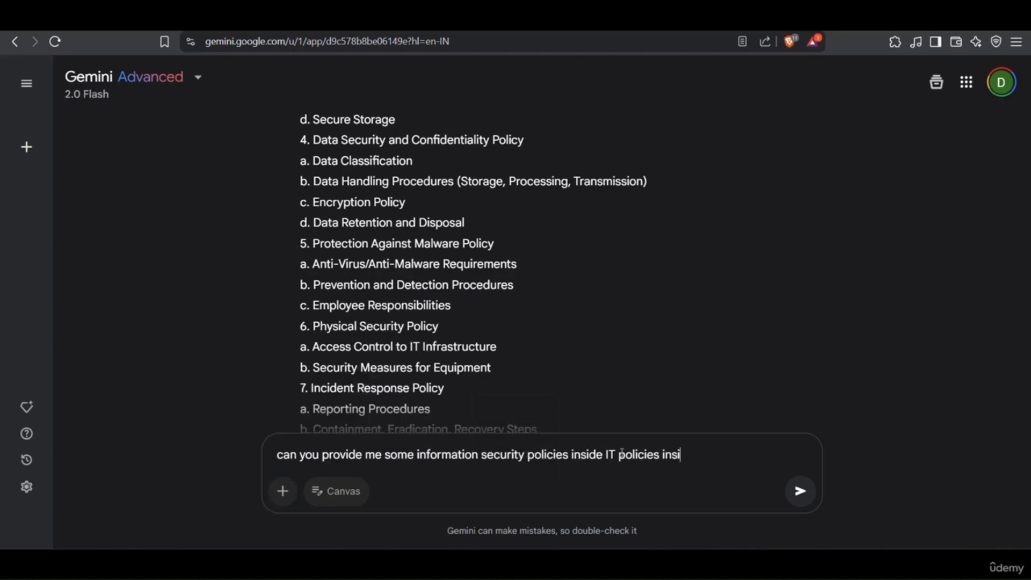
type("de")
key("Caps_Lock")
type("IT")
key("Caps_Lock")
type("policies")
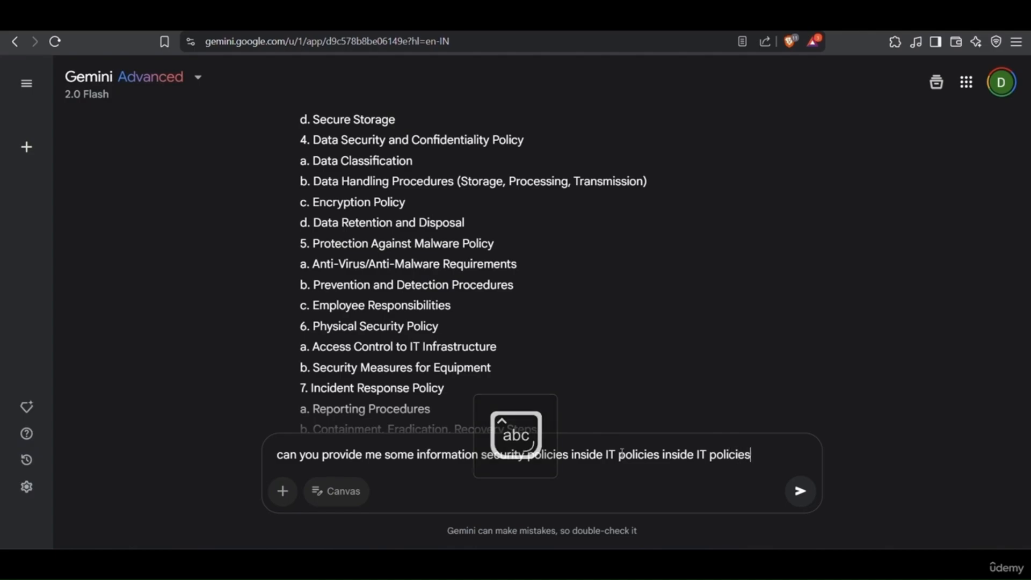
type(" and procedures manual te")
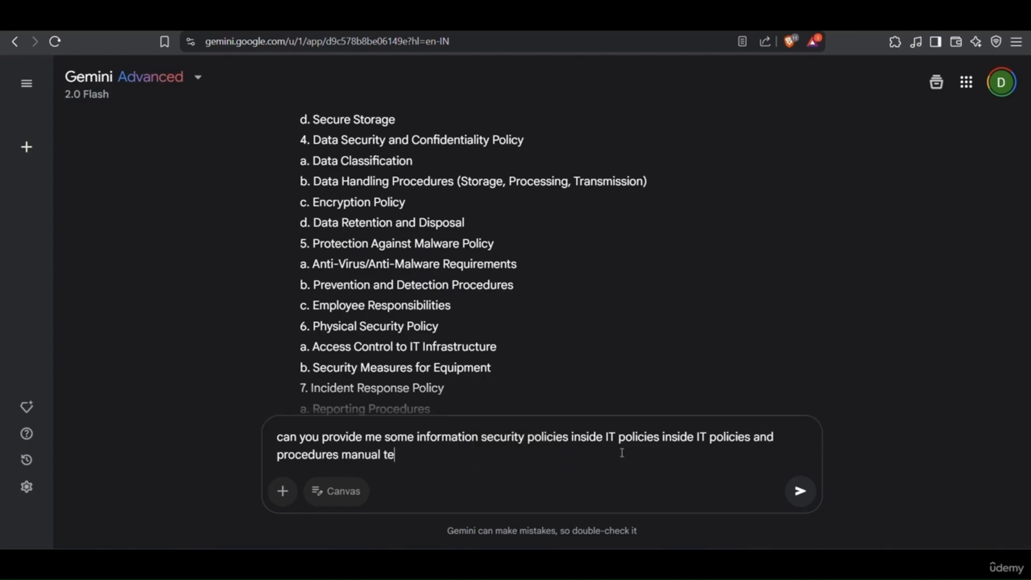
type("mpalte docs")
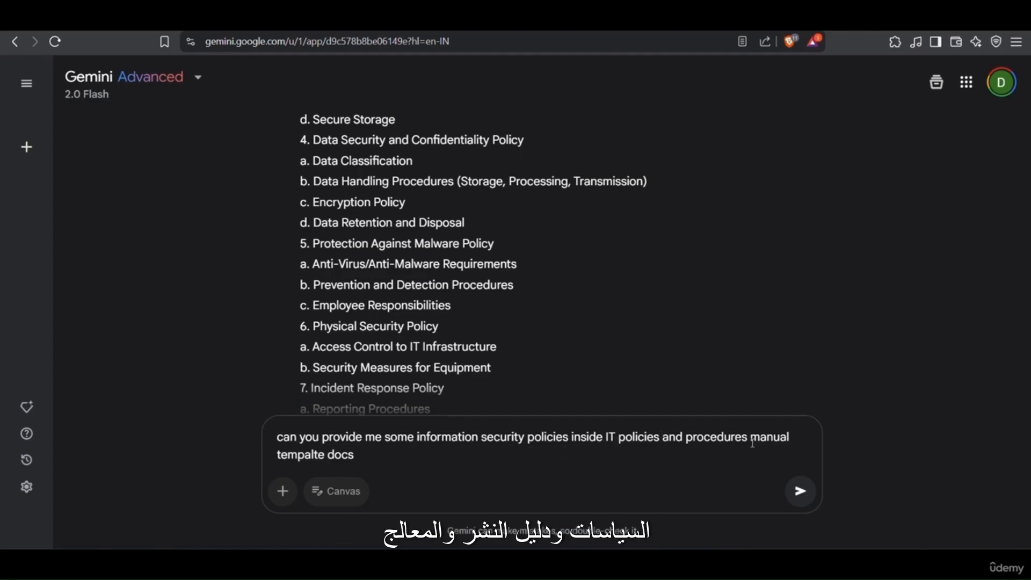
- Remove the misspelled word "tempalte" from the drafted security policies prompt and send it
double_click(284, 455)
key("BackSpace")
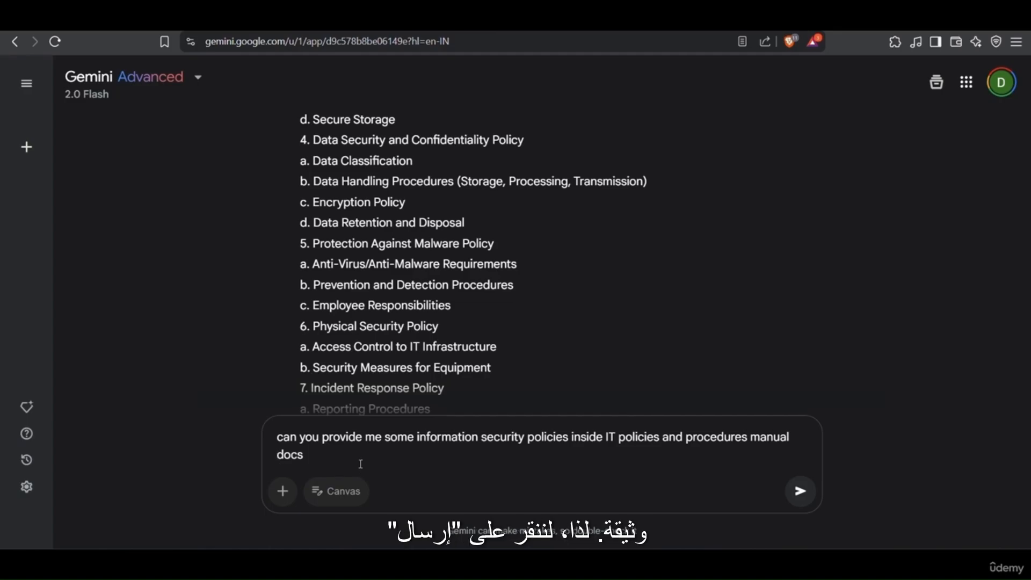
left_click(800, 490)
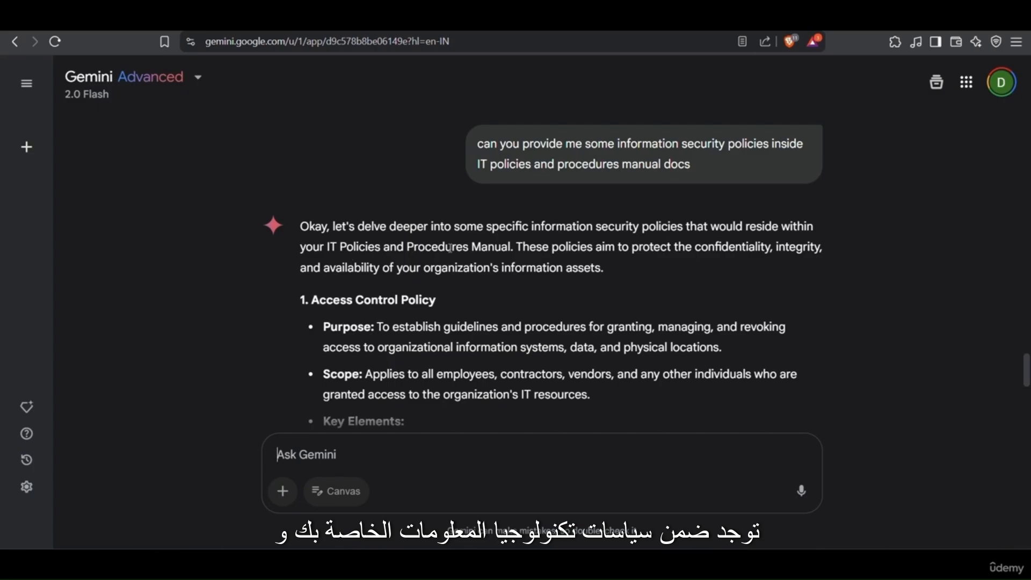
- Examine the generated information security policies, including each policy's purpose, scope and key elements
scroll(550, 255, "down", 3)
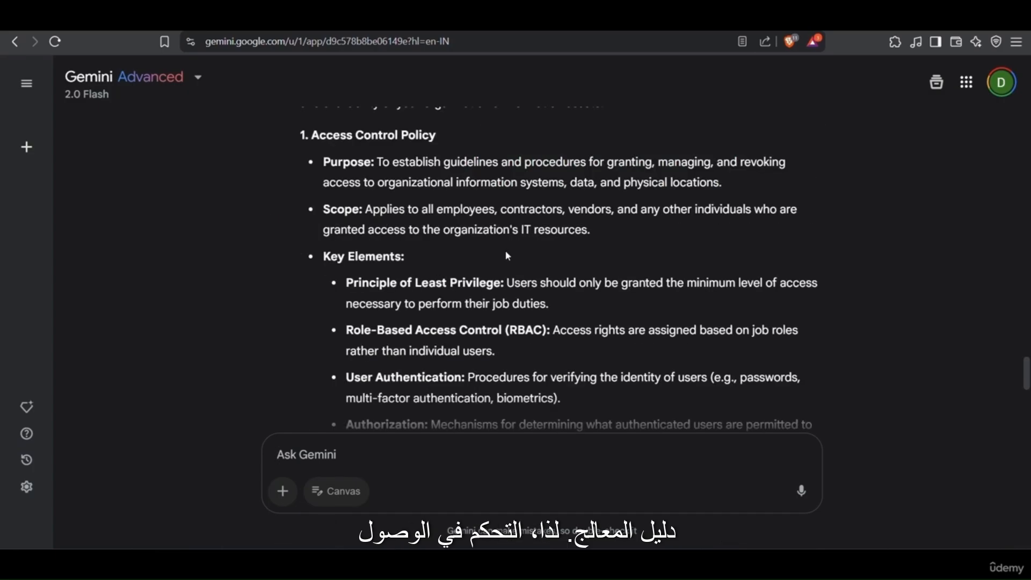
scroll(336, 225, "down", 6)
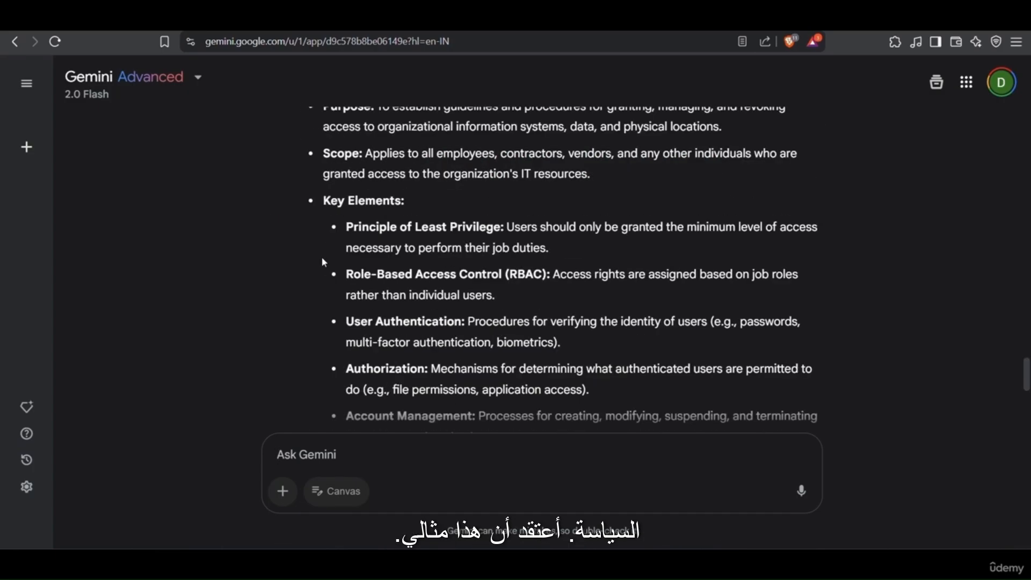
scroll(448, 181, "up", 3)
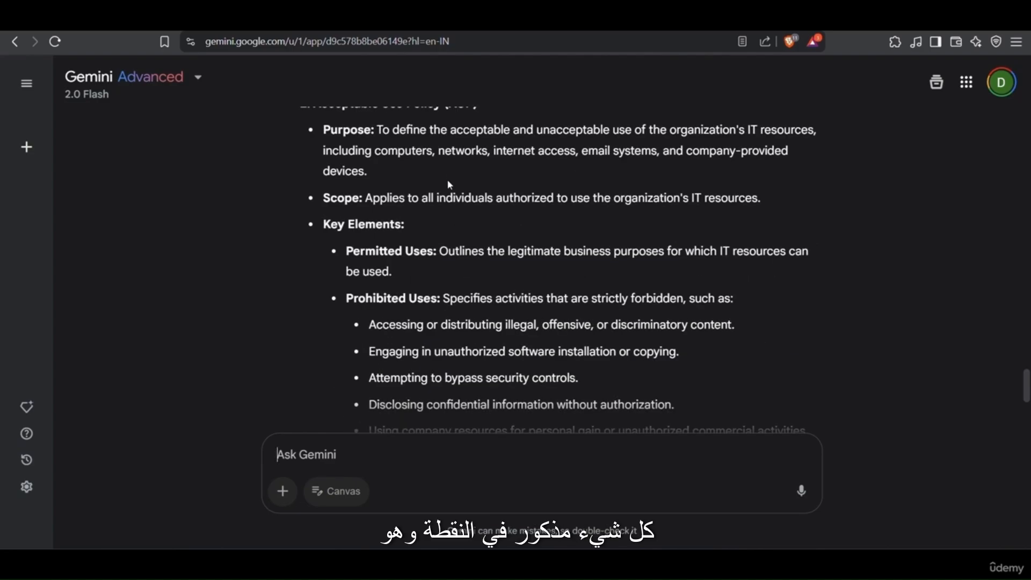
scroll(449, 184, "up", 2)
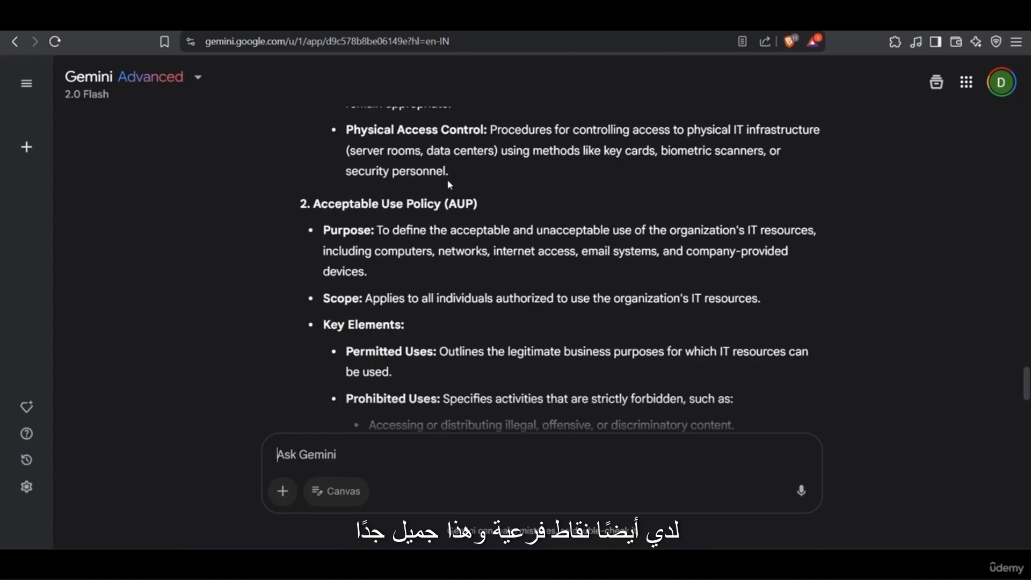
scroll(448, 181, "down", 10)
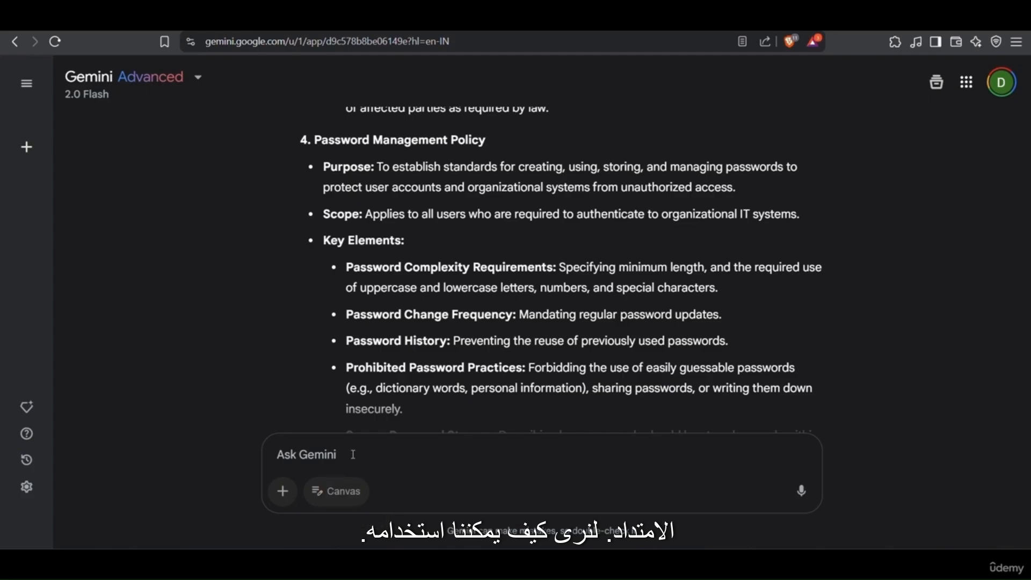
- Send the prompt "please provide me the list of all the resumes"
left_click(334, 454)
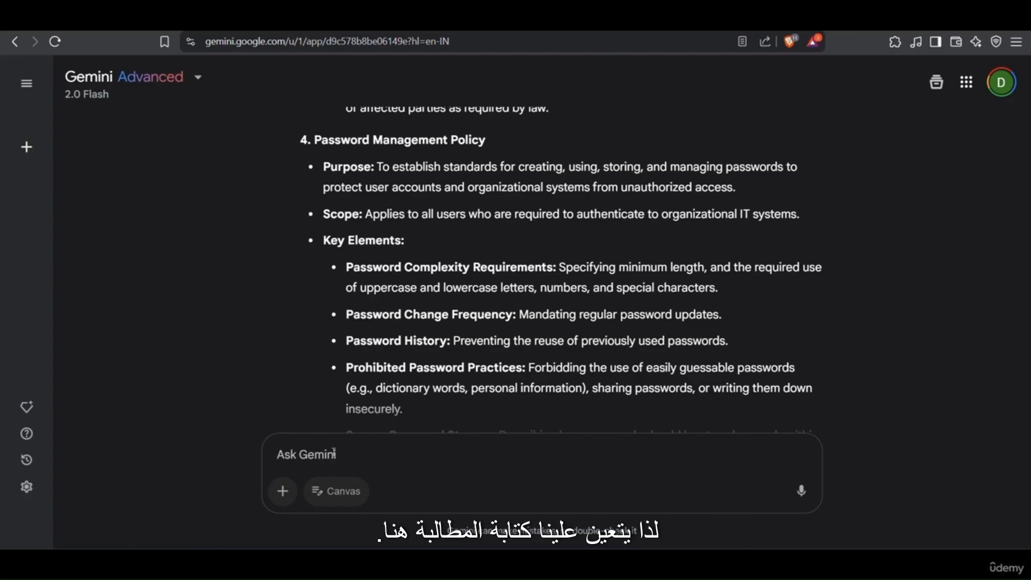
type("please provide")
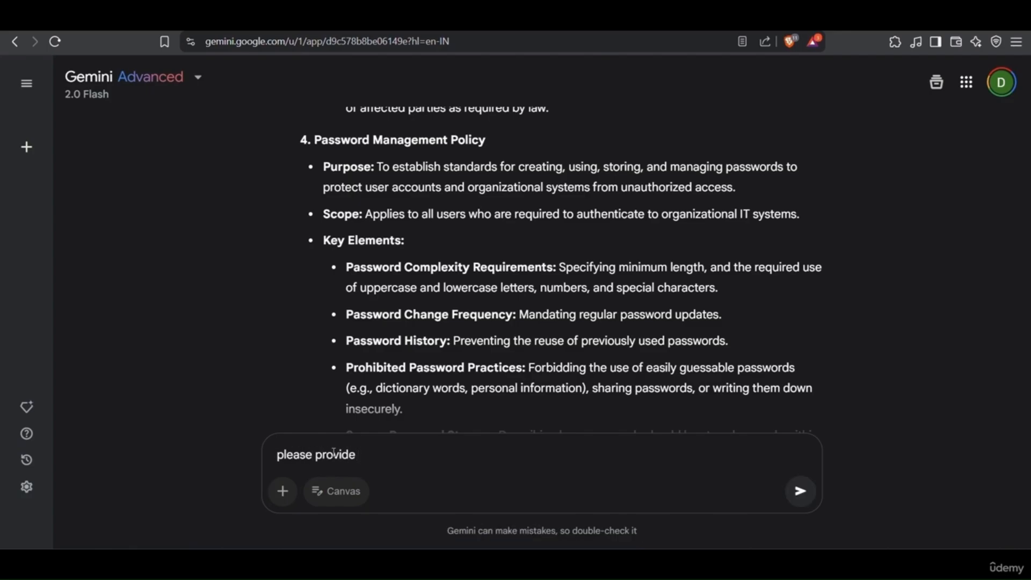
type(" me the list of all the re")
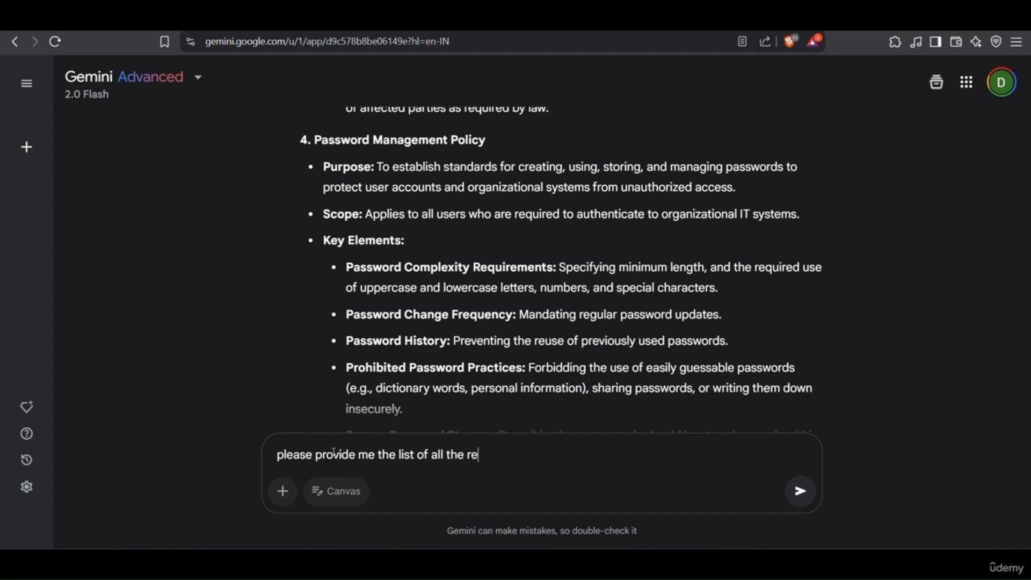
type("sumes")
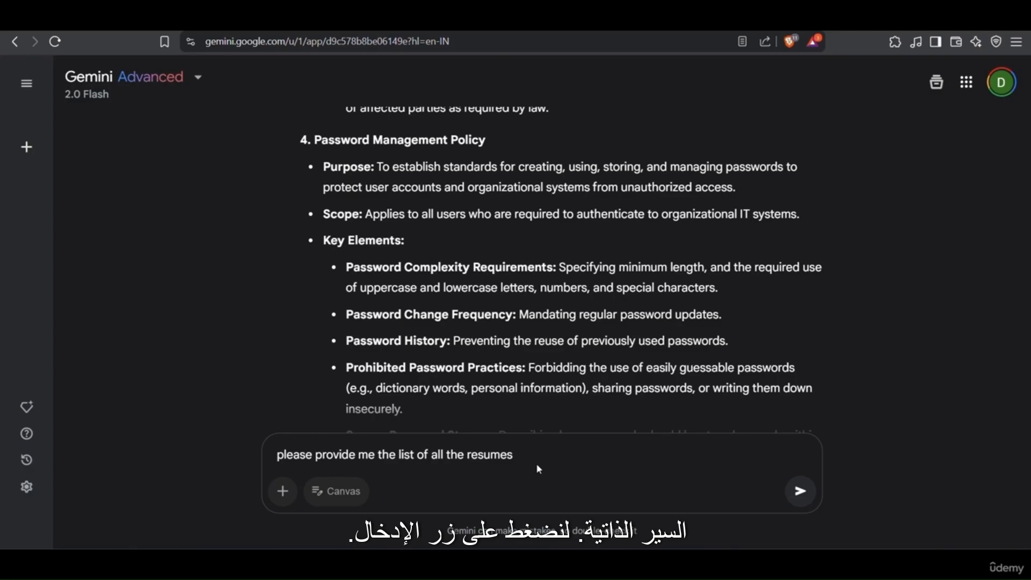
key("Return")
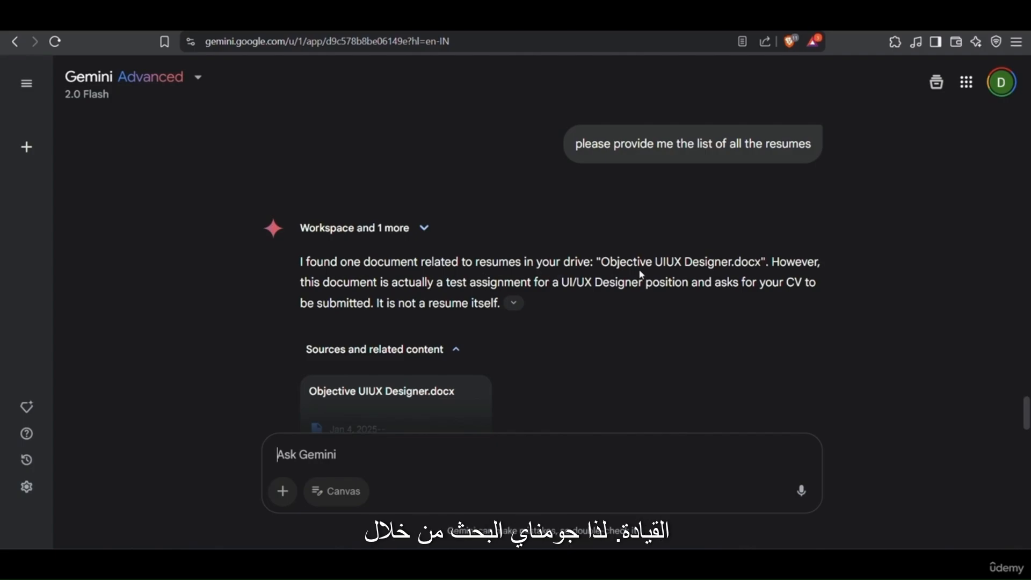
- Check the resume search response, then switch to the Resume document in Google Docs and examine its skills, experience, education and awards sections
scroll(573, 249, "down", 2)
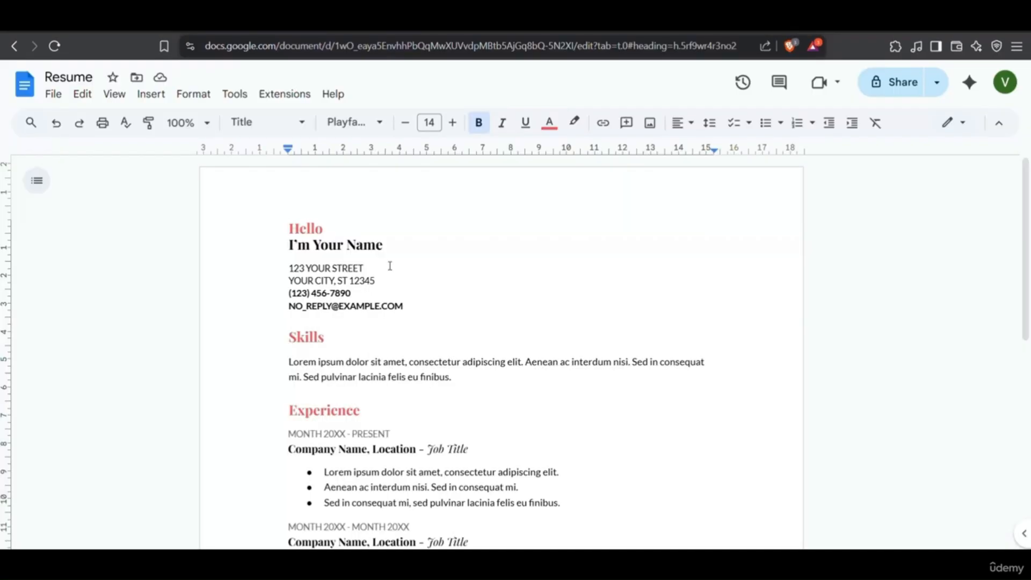
scroll(390, 266, "down", 4)
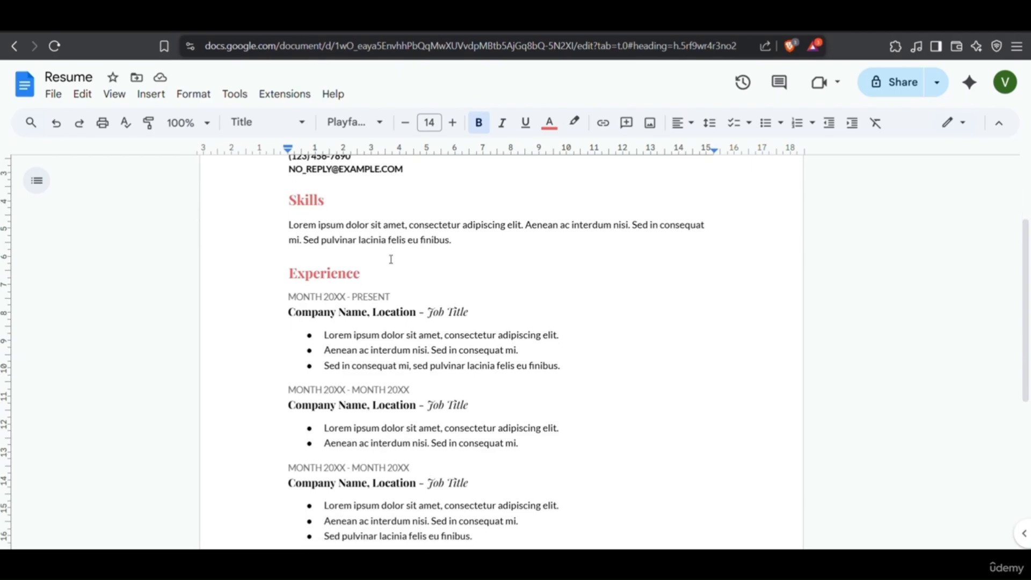
scroll(391, 260, "down", 5)
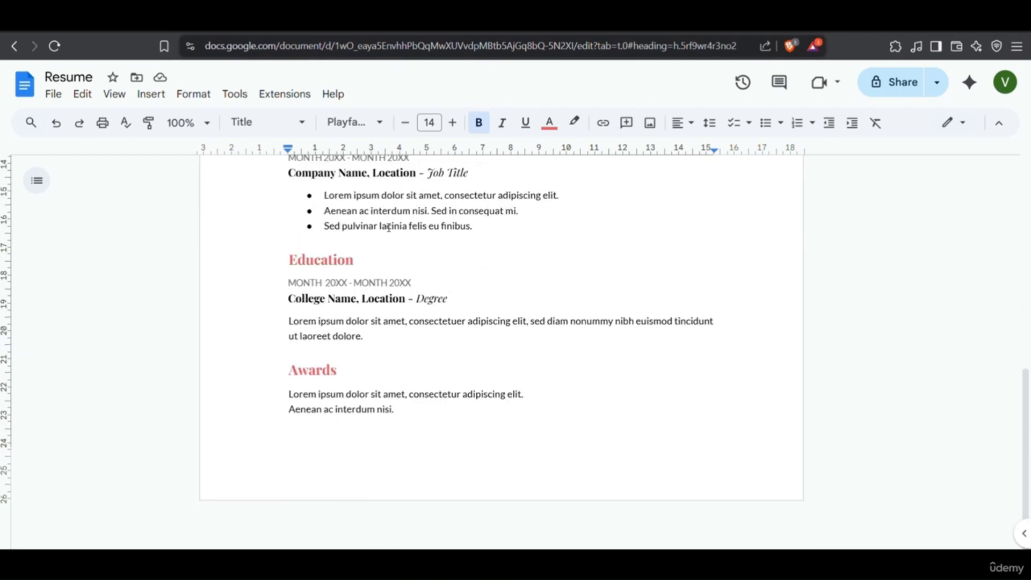